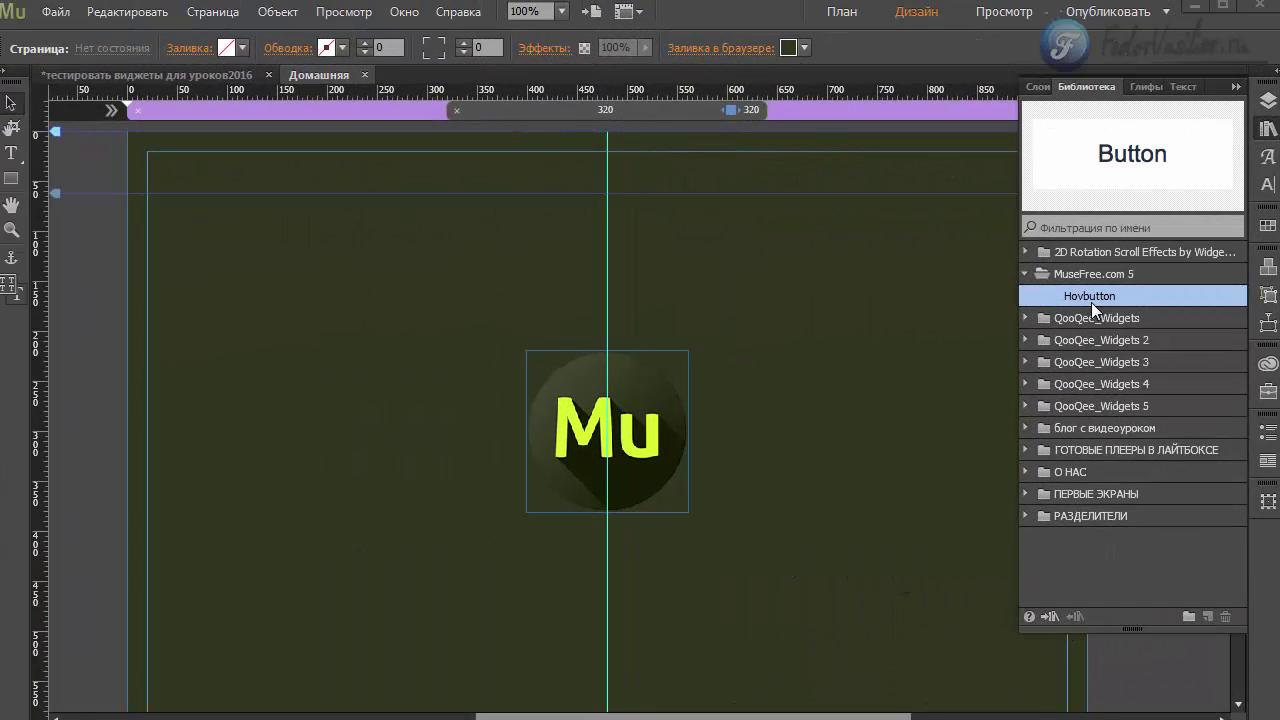
Place the Hovbutton widget from the MuseFree.com 5 library on the page, centred horizontally above the Mu logo.
{"action": "left_click", "coordinate": [1091, 300]}
{"action": "left_click_drag", "start_coordinate": [1068, 690], "coordinate": [491, 251]}
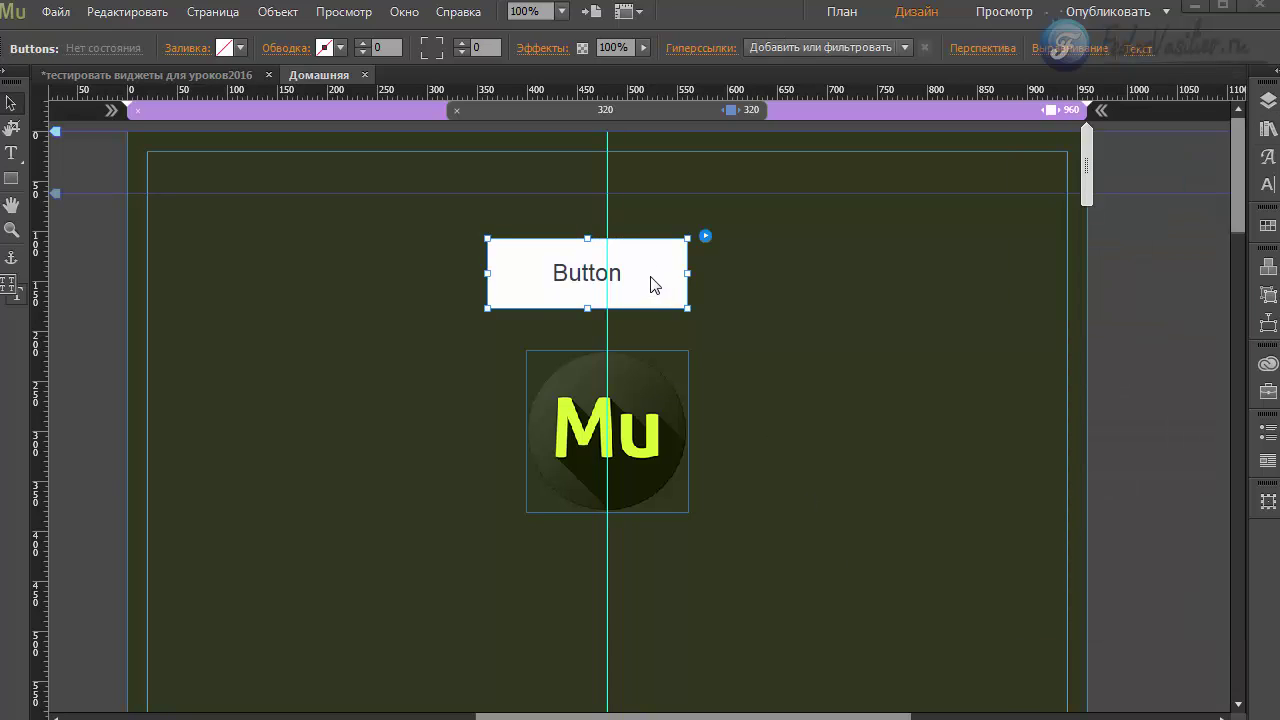
{"action": "left_click_drag", "start_coordinate": [650, 283], "coordinate": [670, 276]}
Set the button widget's text to "Кнопка" and its text size to 26.
{"action": "left_click", "coordinate": [726, 230]}
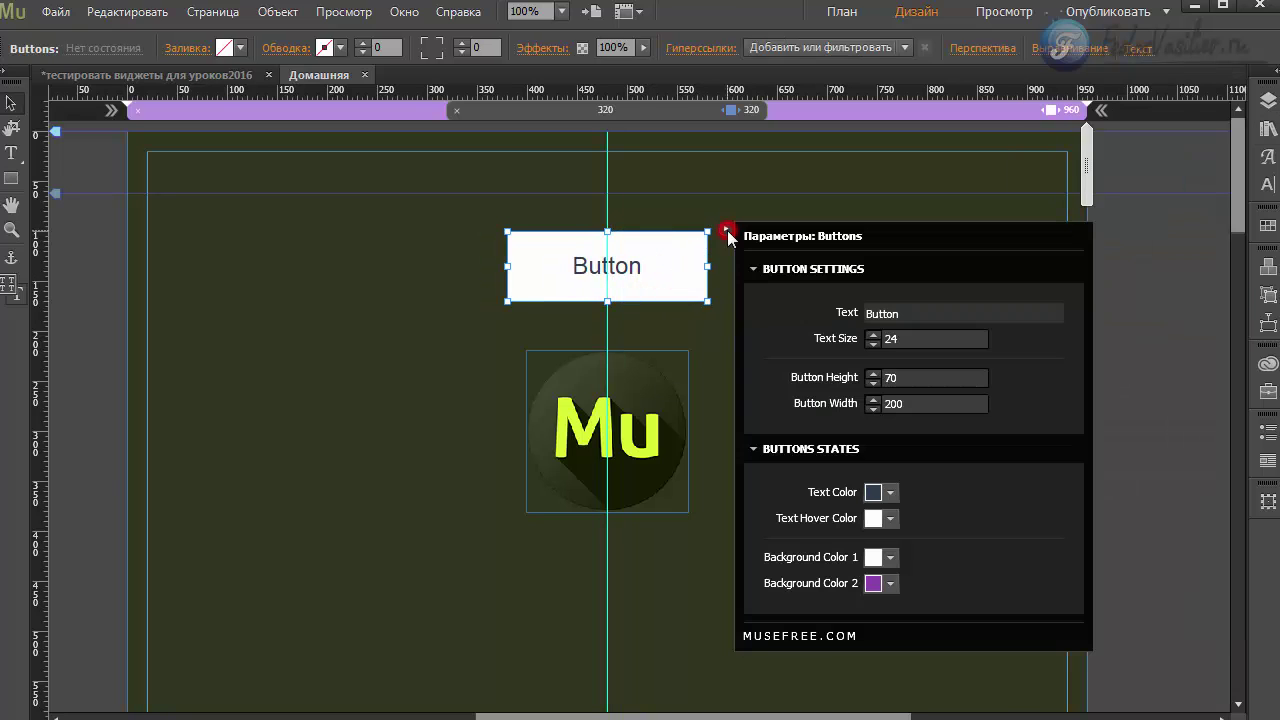
{"action": "left_click", "coordinate": [757, 448]}
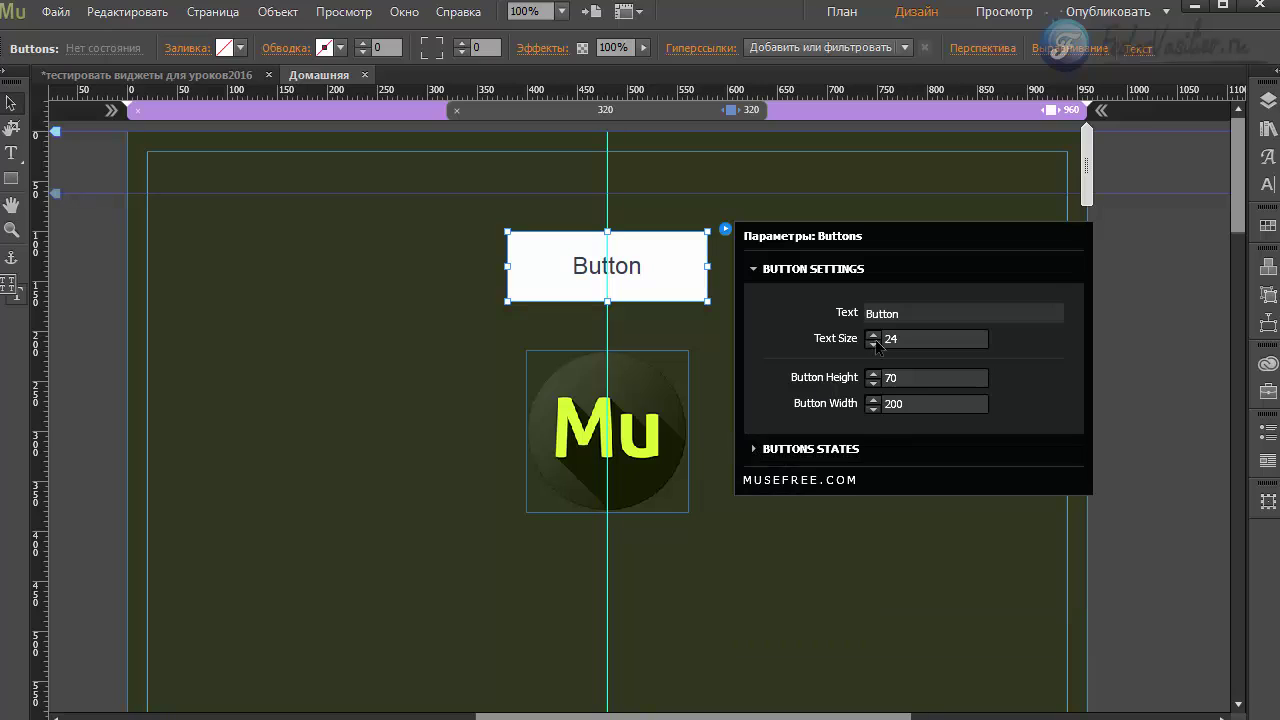
{"action": "left_click", "coordinate": [895, 314]}
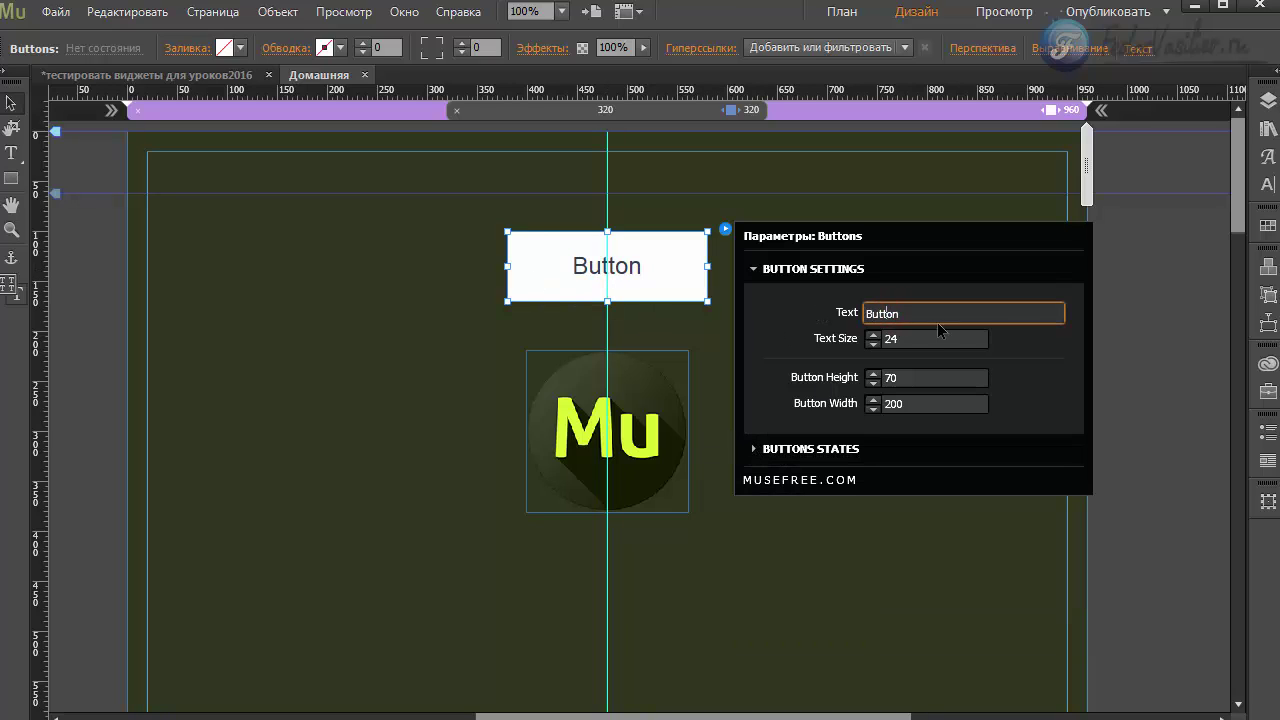
{"action": "left_click", "coordinate": [917, 314]}
{"action": "left_click", "coordinate": [923, 311]}
{"action": "double_click", "coordinate": [923, 311]}
{"action": "type", "text": "Кнопка"}
{"action": "left_click", "coordinate": [612, 265]}
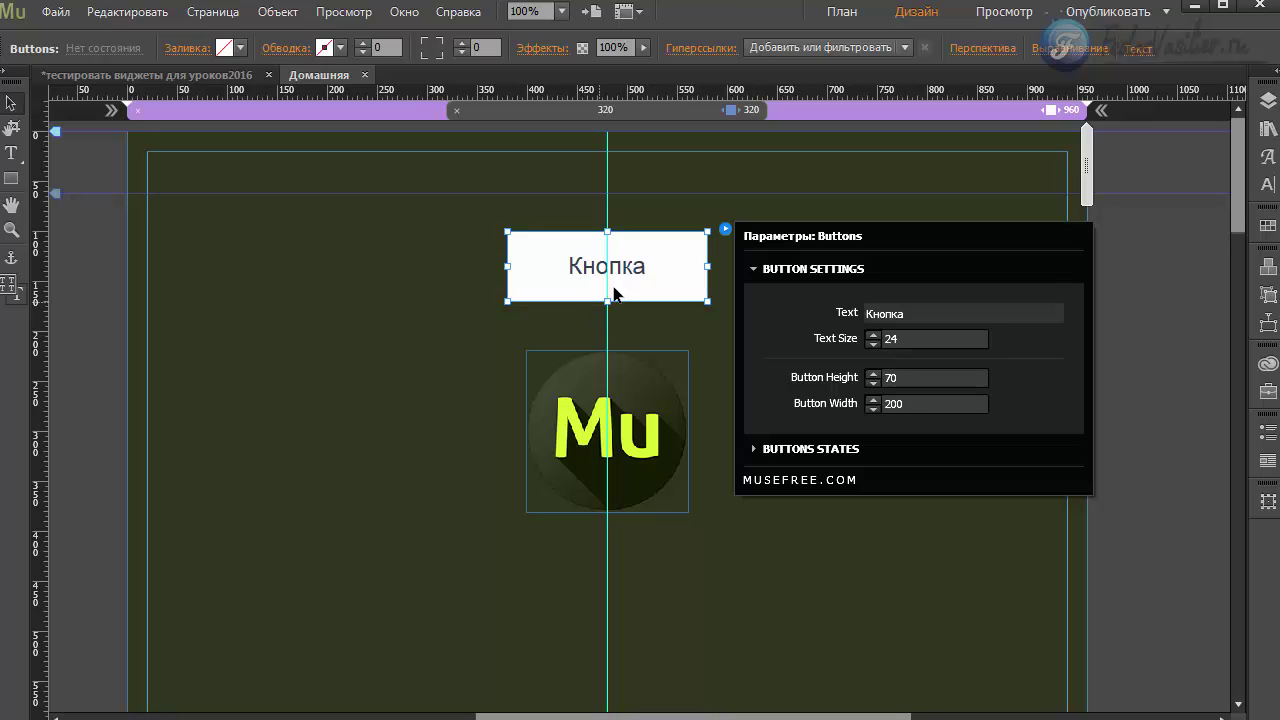
{"action": "left_click", "coordinate": [873, 335]}
{"action": "left_click", "coordinate": [873, 335]}
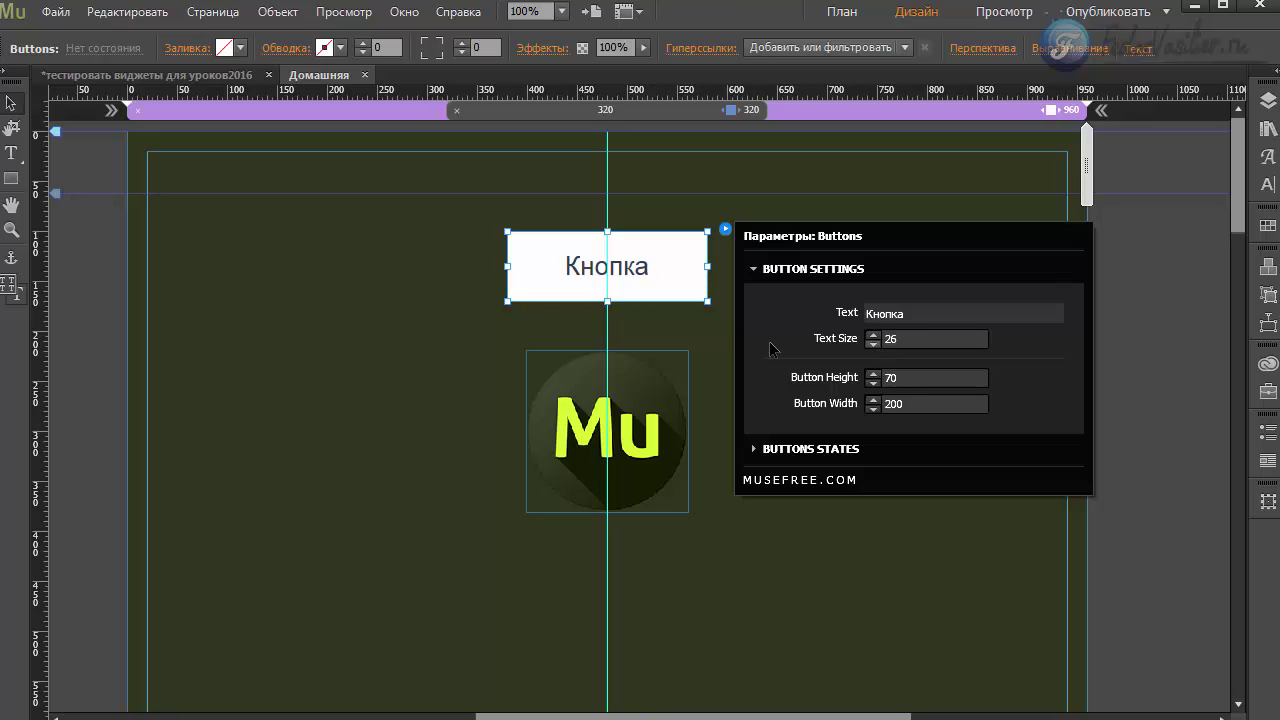
Set the button height to 70 and review the button width setting.
{"action": "left_click", "coordinate": [808, 448]}
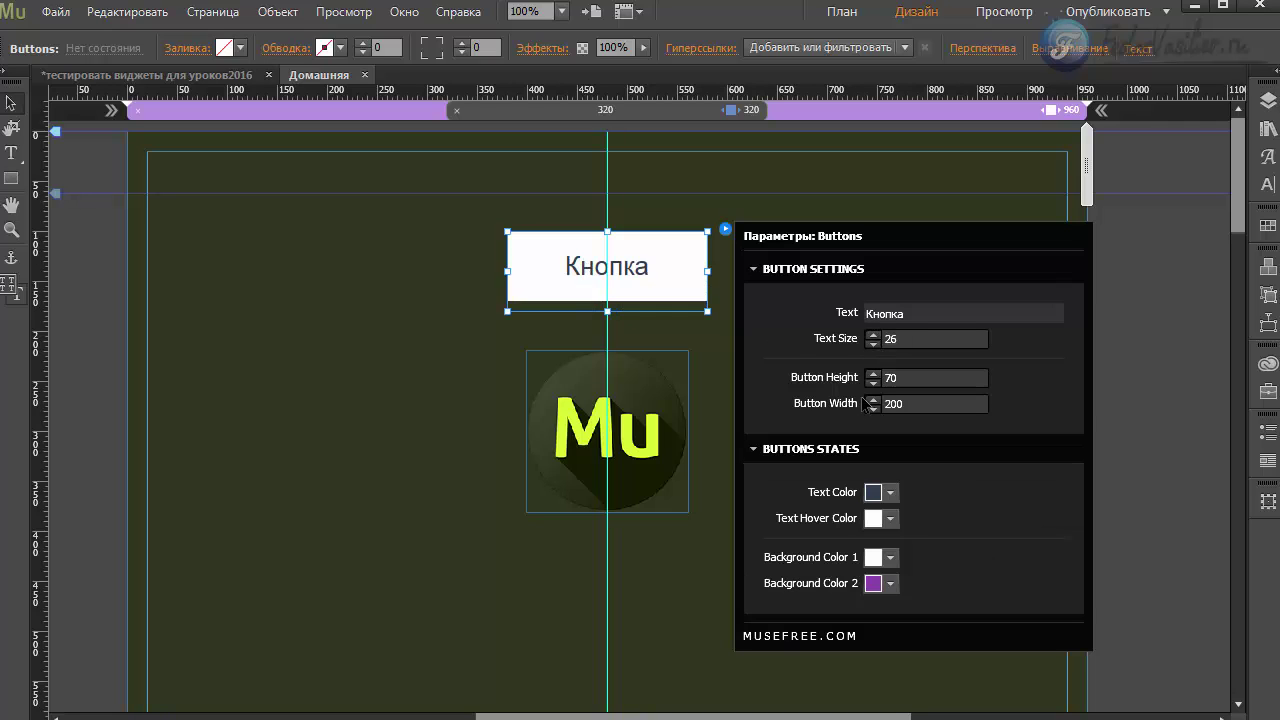
{"action": "left_click", "coordinate": [901, 379]}
{"action": "type", "text": "70"}
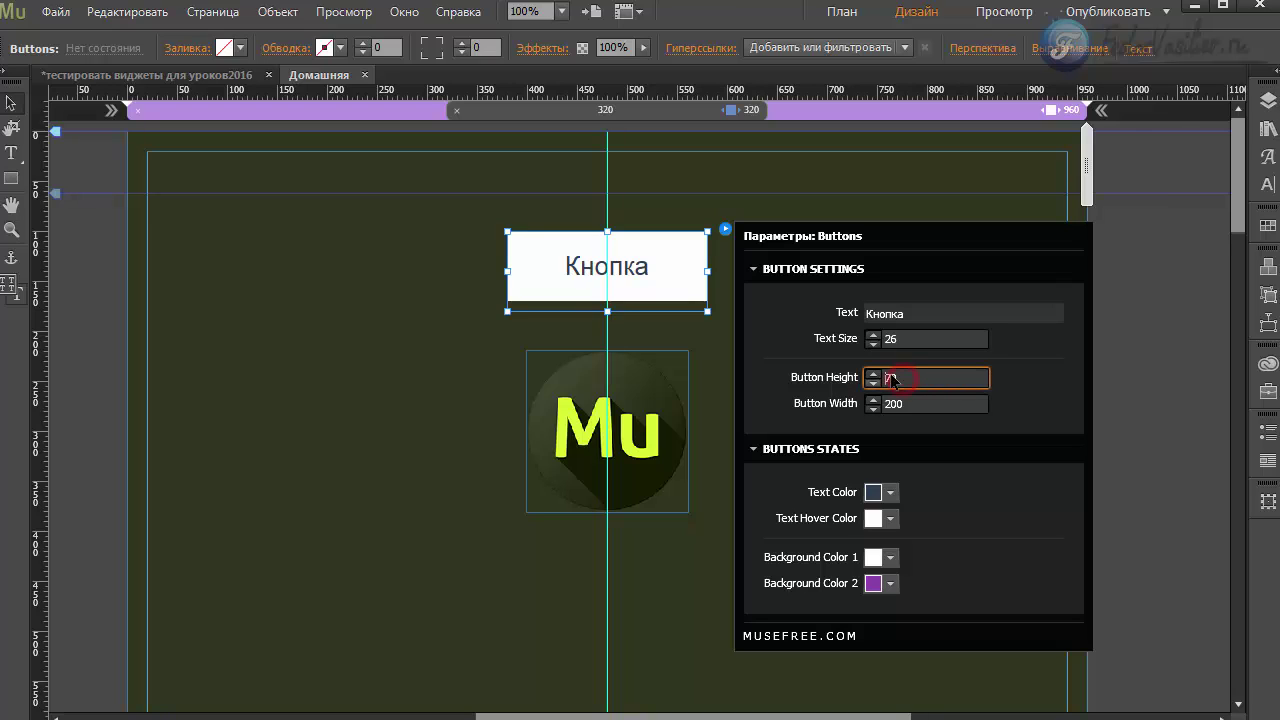
{"action": "key", "text": "Return"}
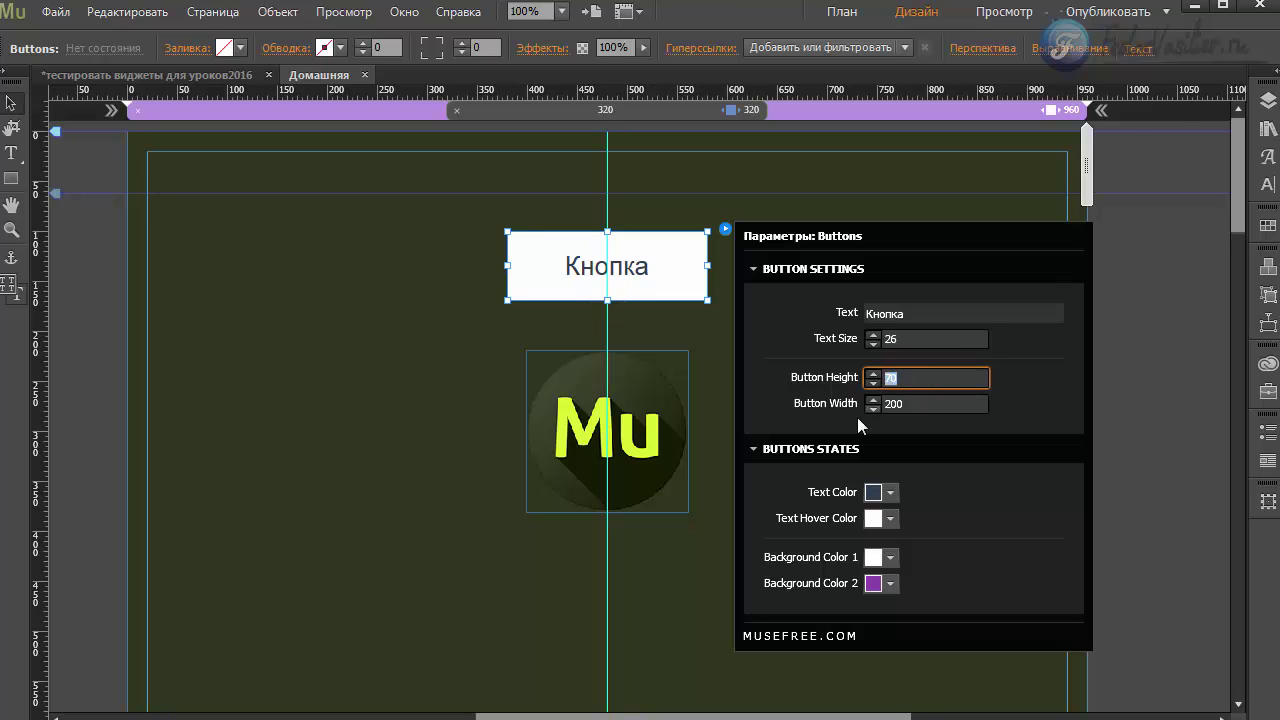
{"action": "key", "text": "Tab"}
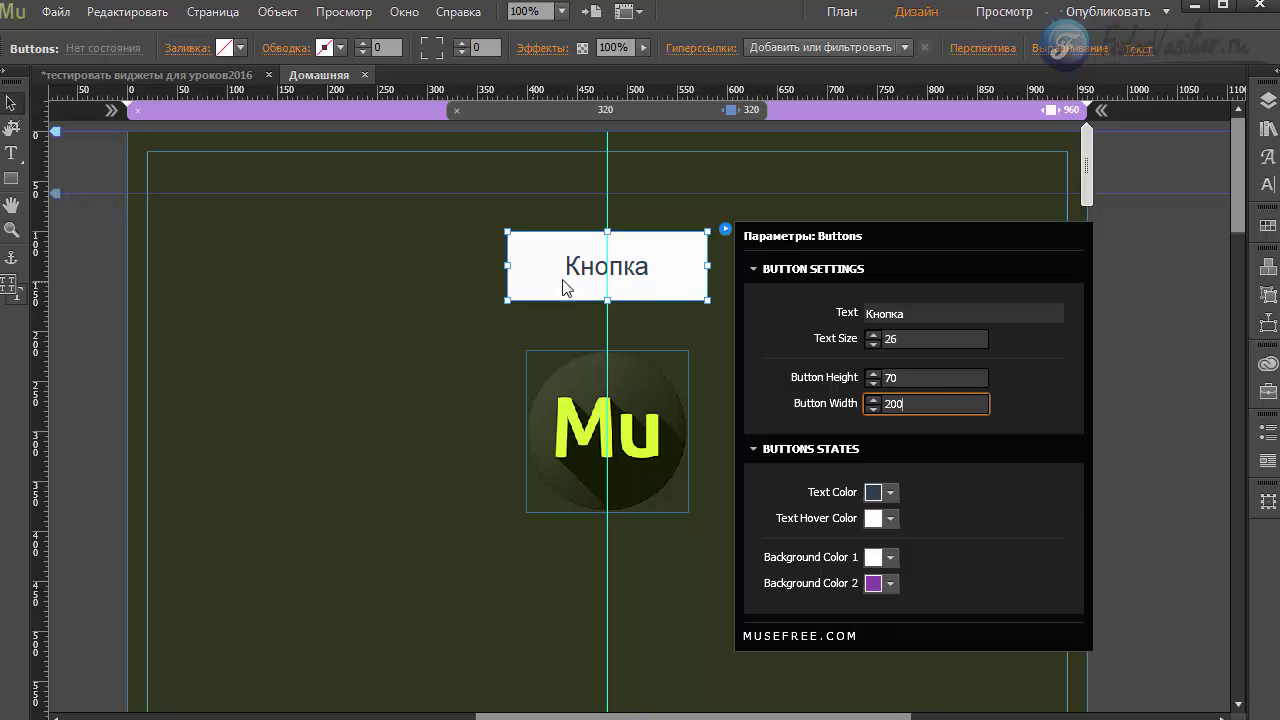
{"action": "left_click", "coordinate": [886, 378]}
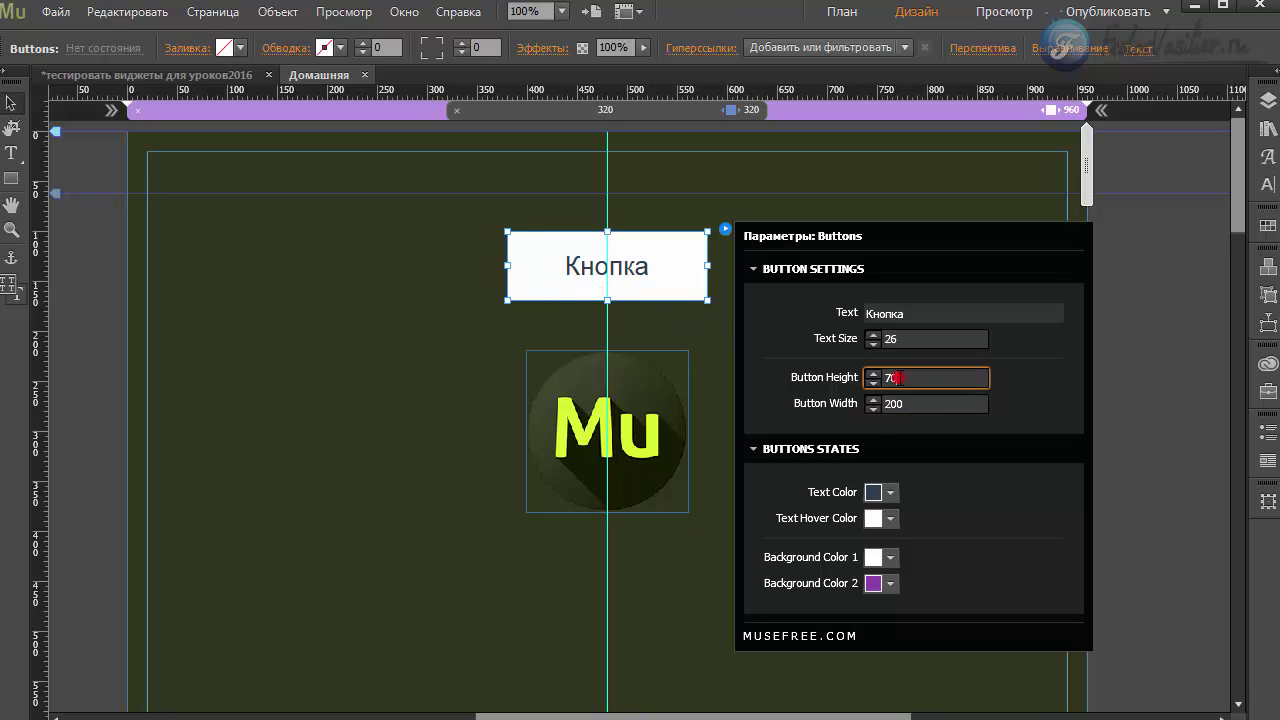
{"action": "left_click", "coordinate": [912, 405]}
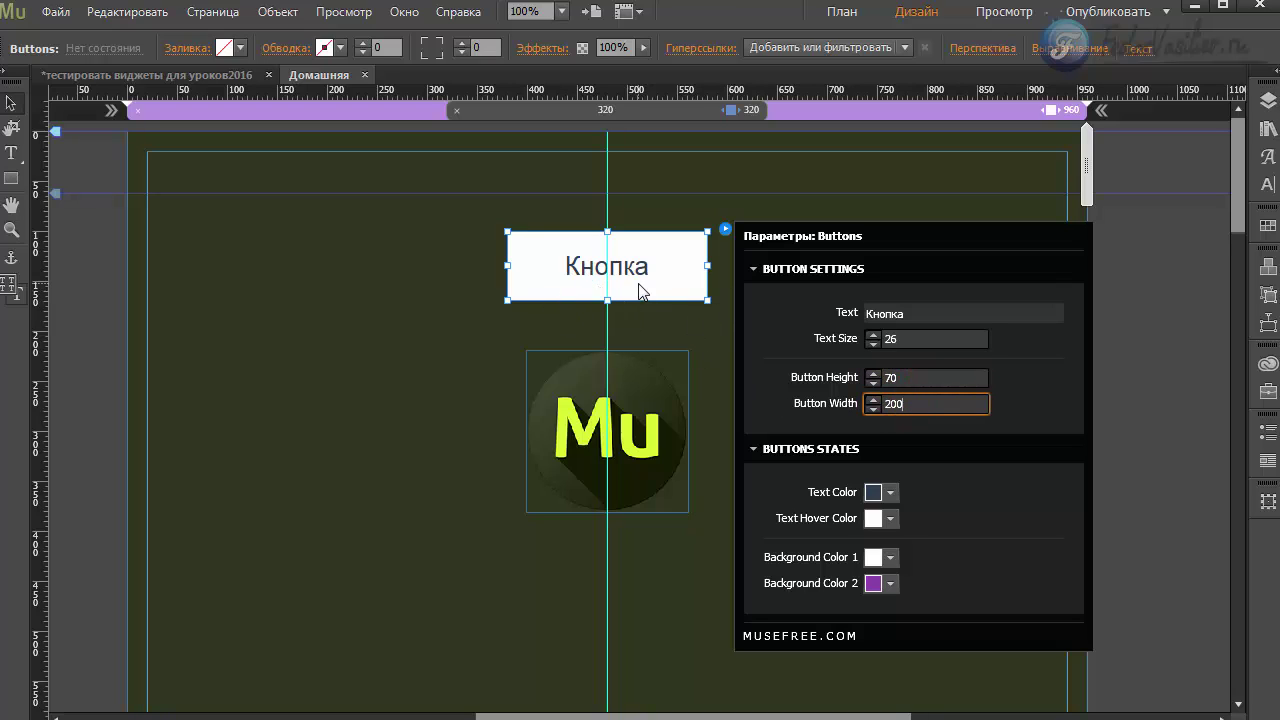
{"action": "left_click", "coordinate": [884, 404]}
{"action": "left_click", "coordinate": [889, 404]}
Set the button's Text Color to red and look at the Text Hover Color choices.
{"action": "left_click", "coordinate": [754, 269]}
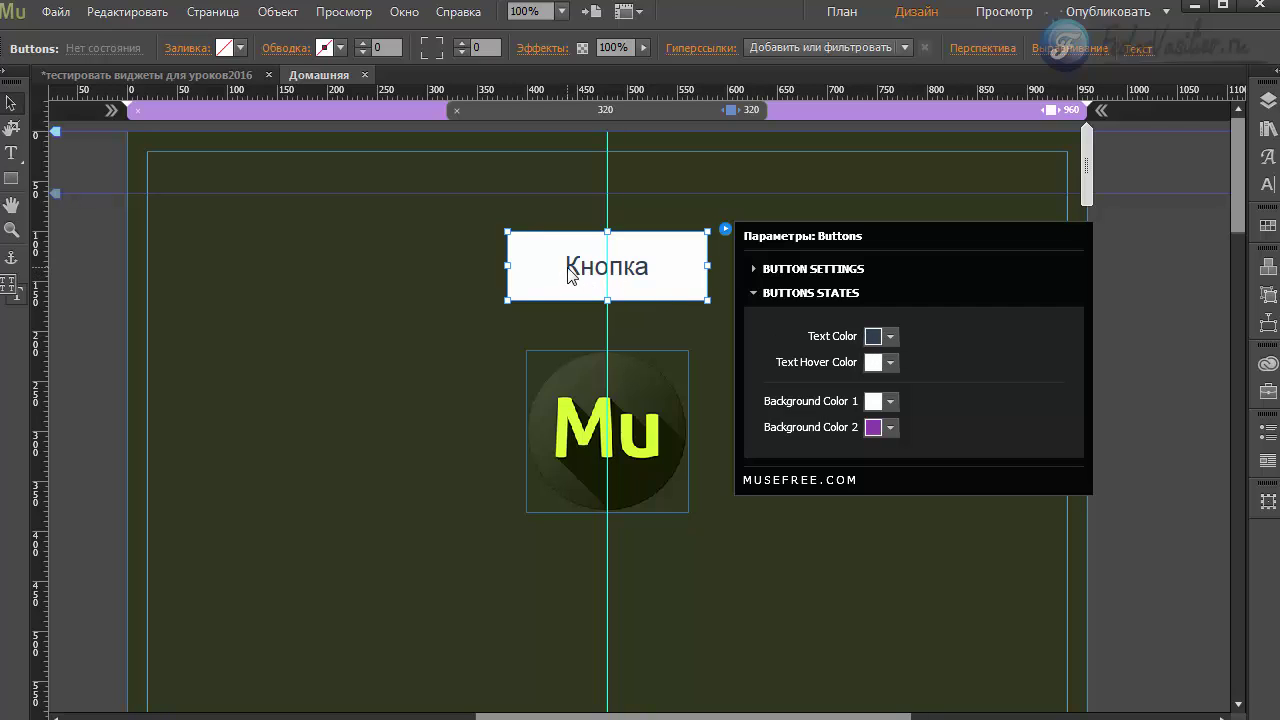
{"action": "left_click", "coordinate": [873, 338]}
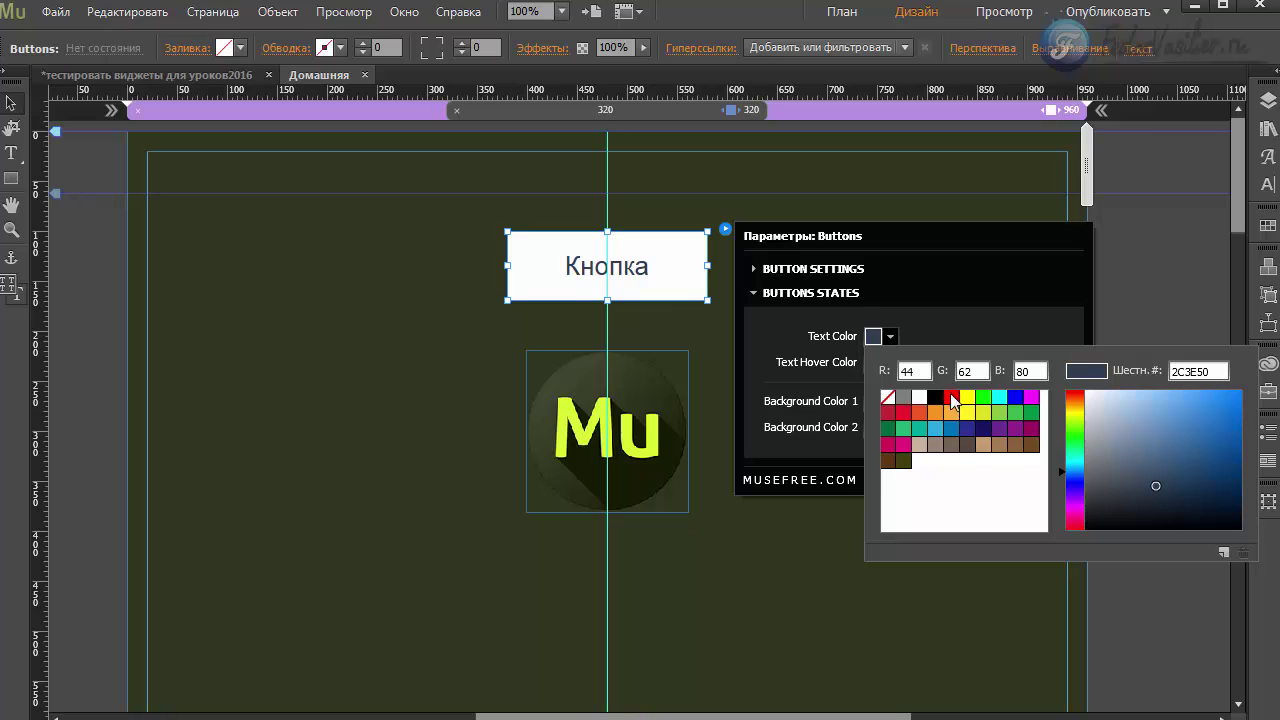
{"action": "left_click", "coordinate": [951, 397]}
{"action": "left_click", "coordinate": [945, 323]}
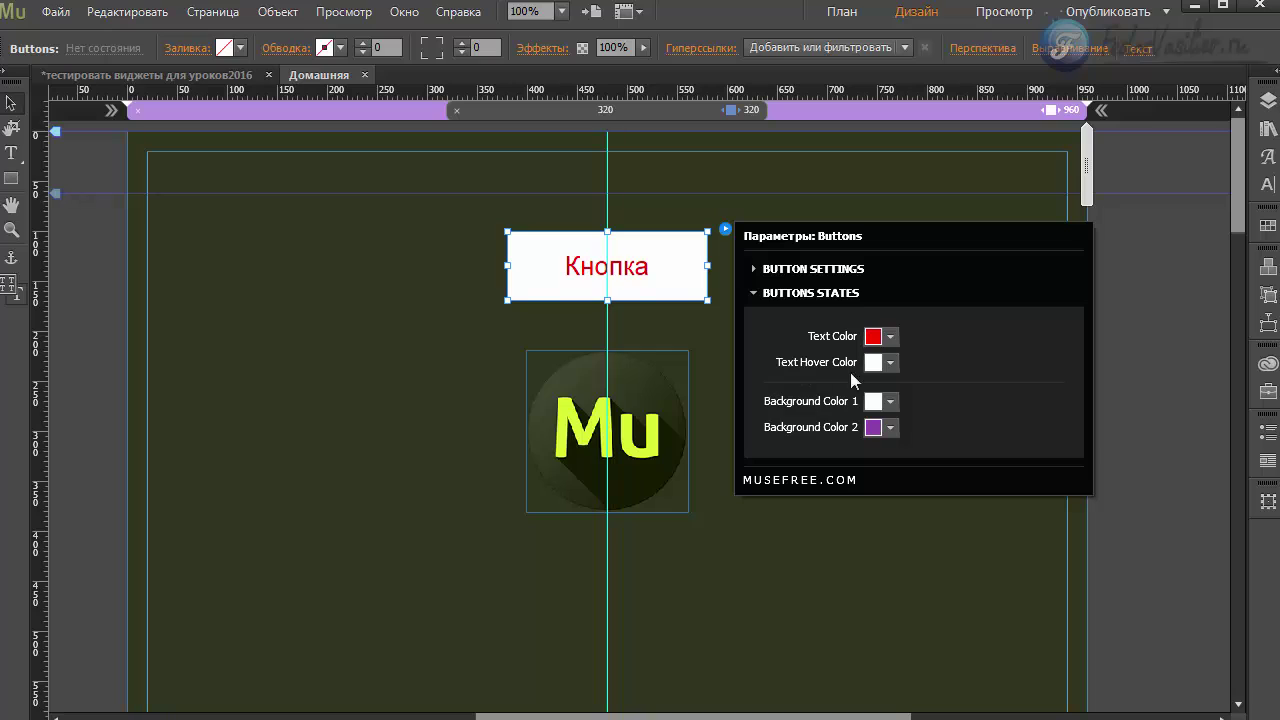
{"action": "left_click", "coordinate": [877, 364]}
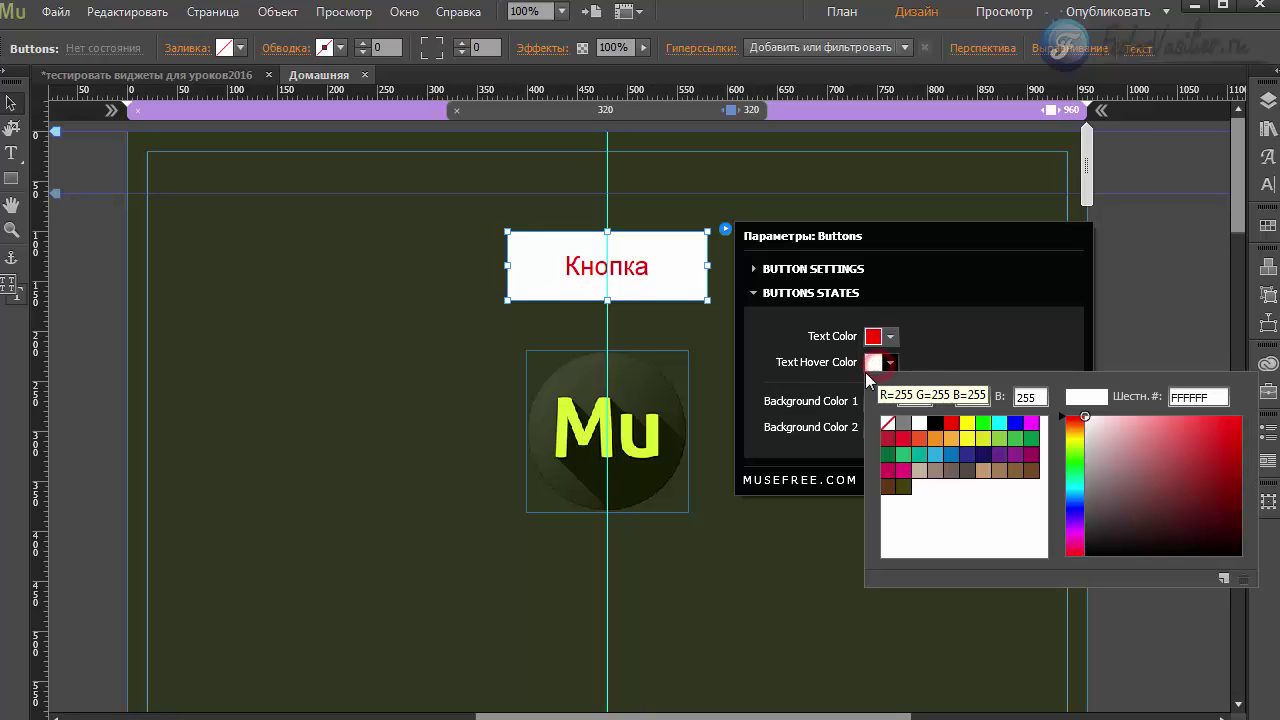
{"action": "left_click", "coordinate": [919, 353]}
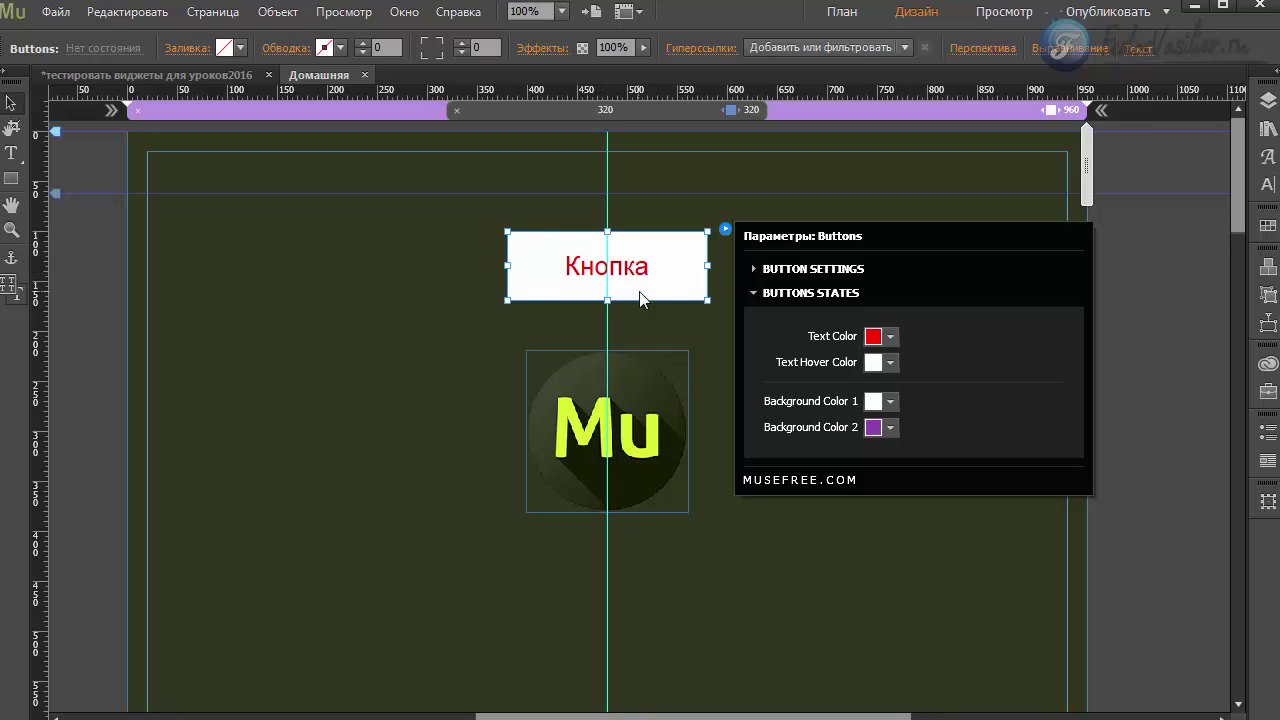
Set the button's Background Color 1 to yellow and Background Color 2 to white.
{"action": "left_click", "coordinate": [873, 402]}
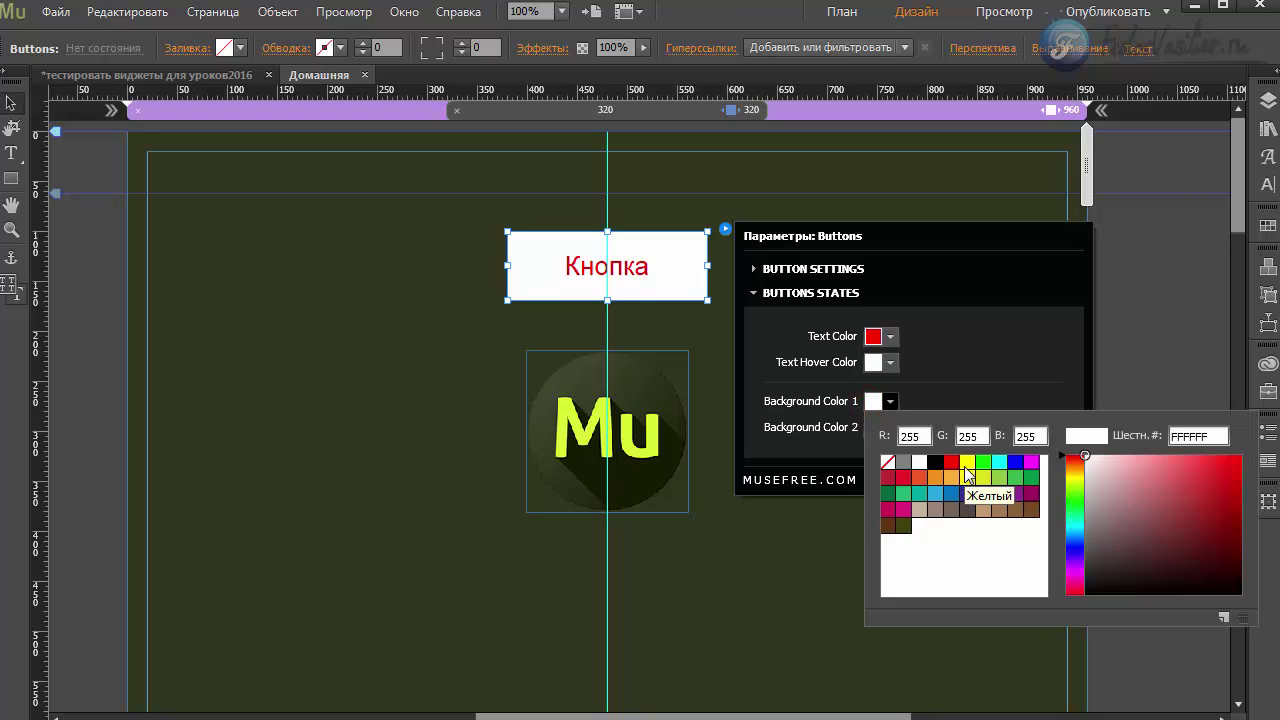
{"action": "left_click", "coordinate": [967, 465]}
{"action": "left_click", "coordinate": [961, 390]}
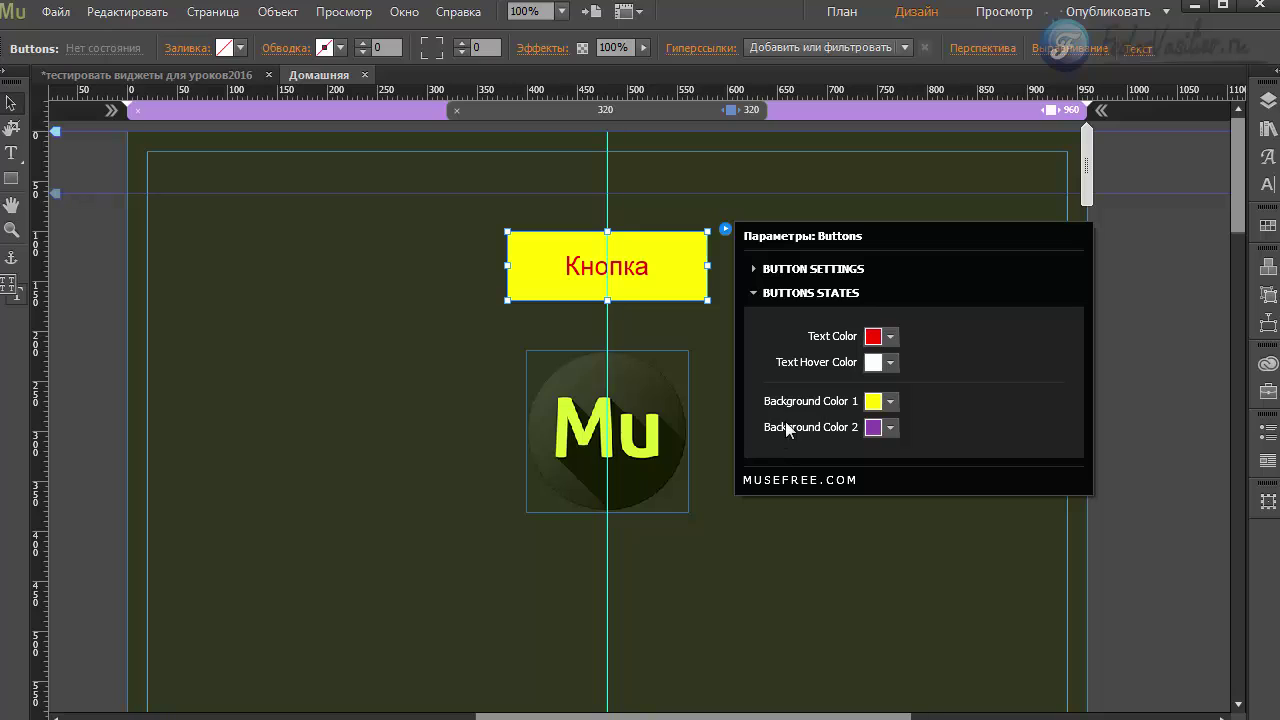
{"action": "left_click", "coordinate": [873, 428]}
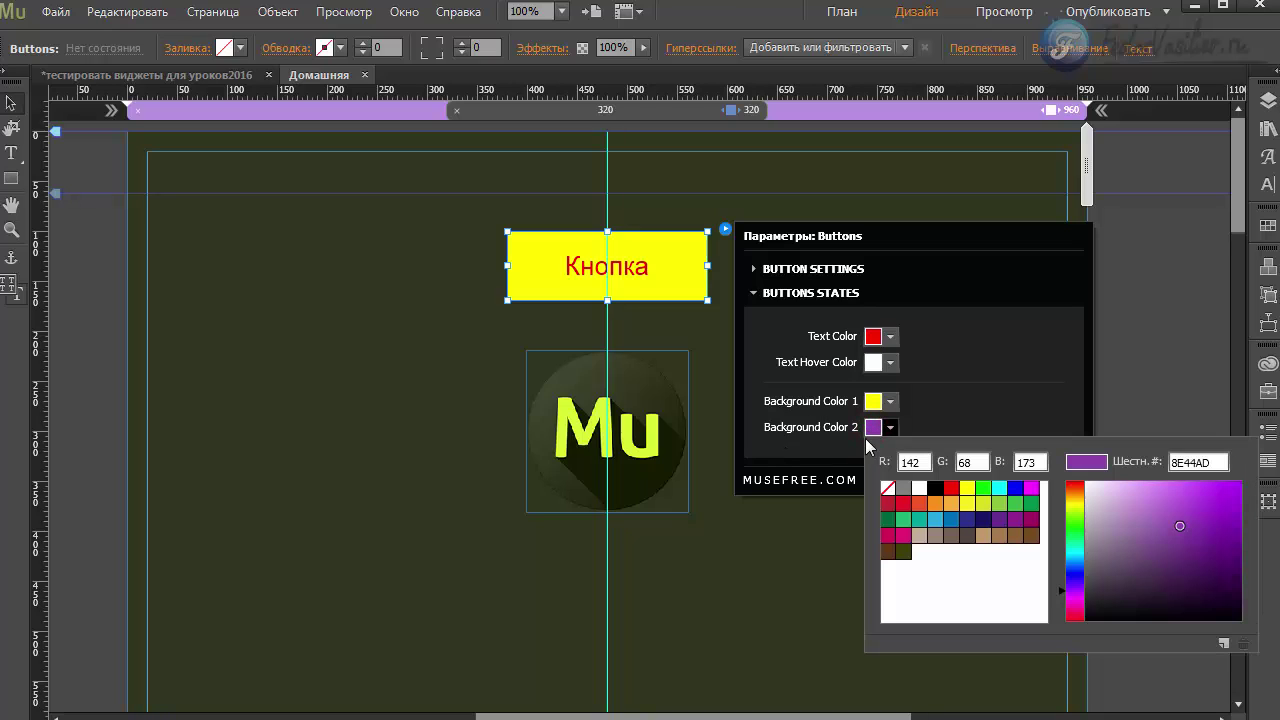
{"action": "left_click", "coordinate": [919, 487]}
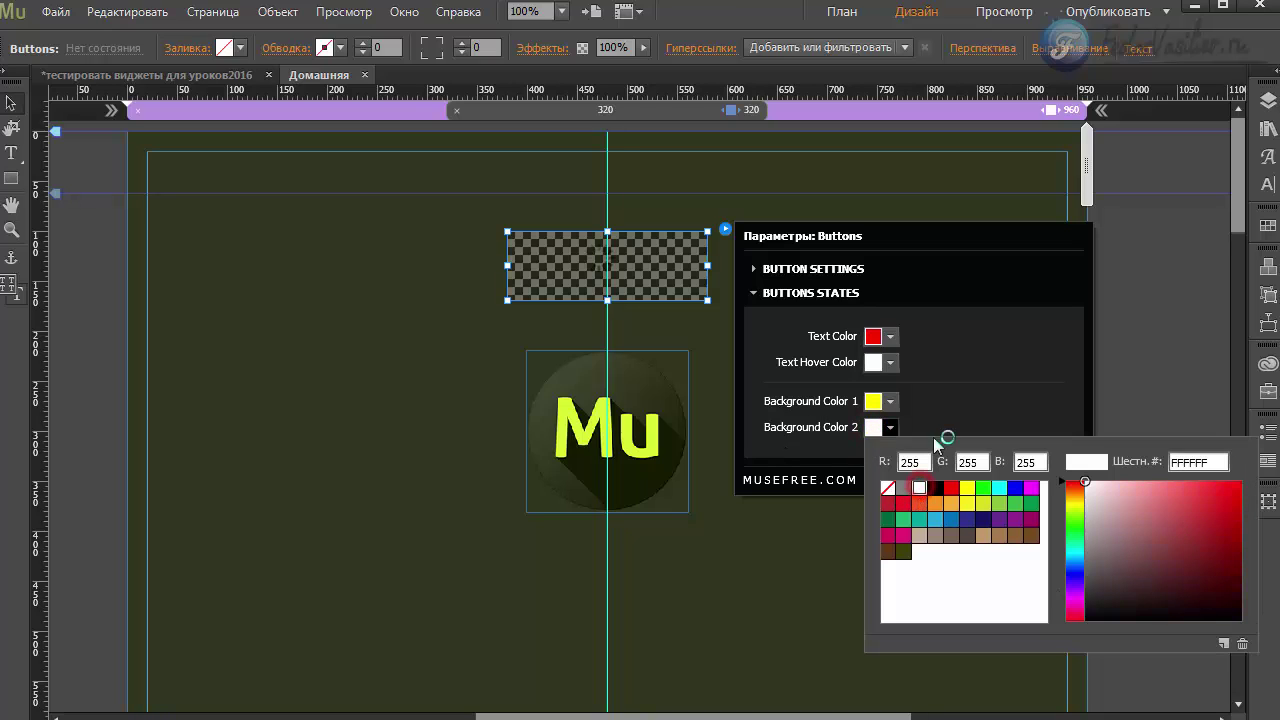
{"action": "left_click", "coordinate": [941, 421]}
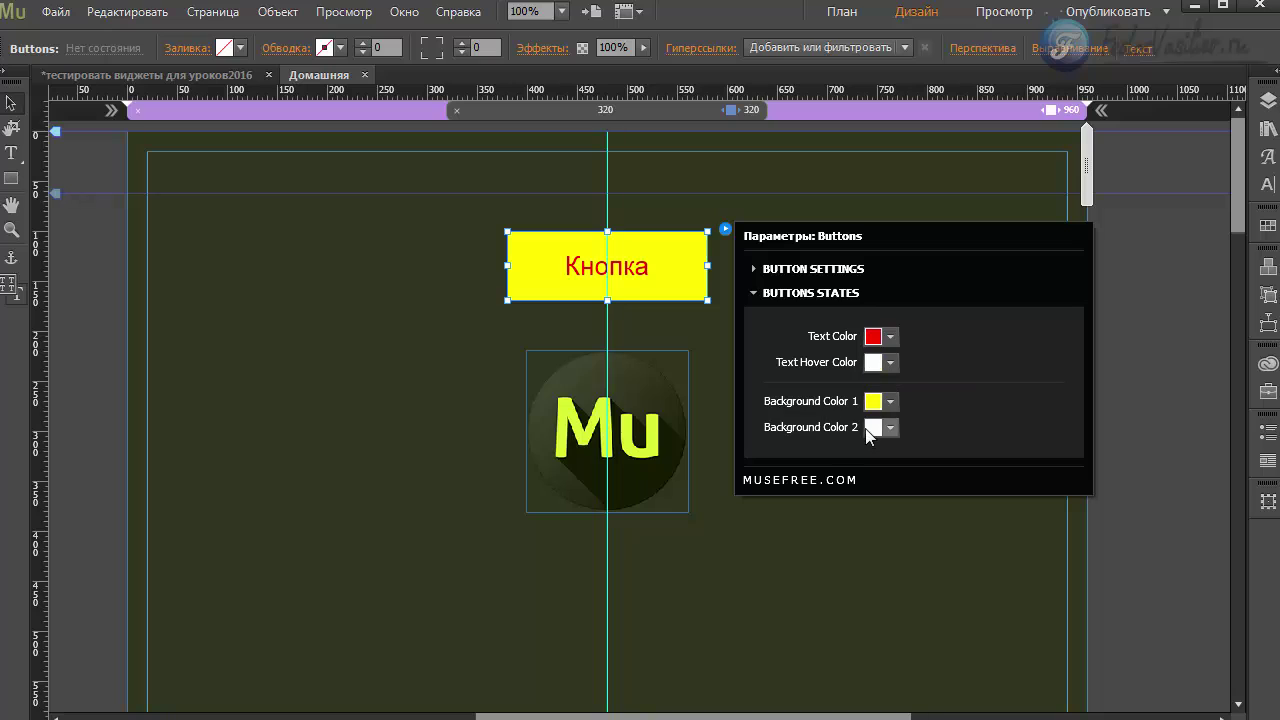
Set the button's Text Hover Color to black.
{"action": "left_click", "coordinate": [889, 362]}
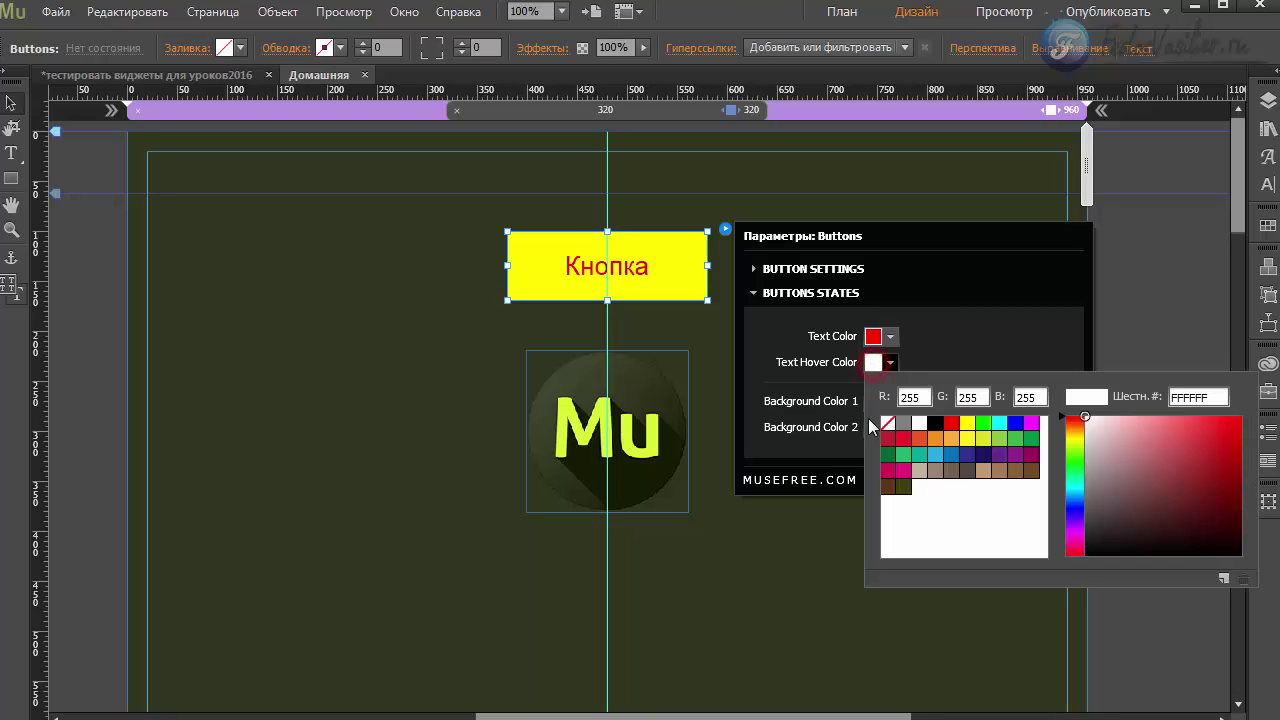
{"action": "left_click", "coordinate": [933, 424]}
{"action": "left_click", "coordinate": [934, 349]}
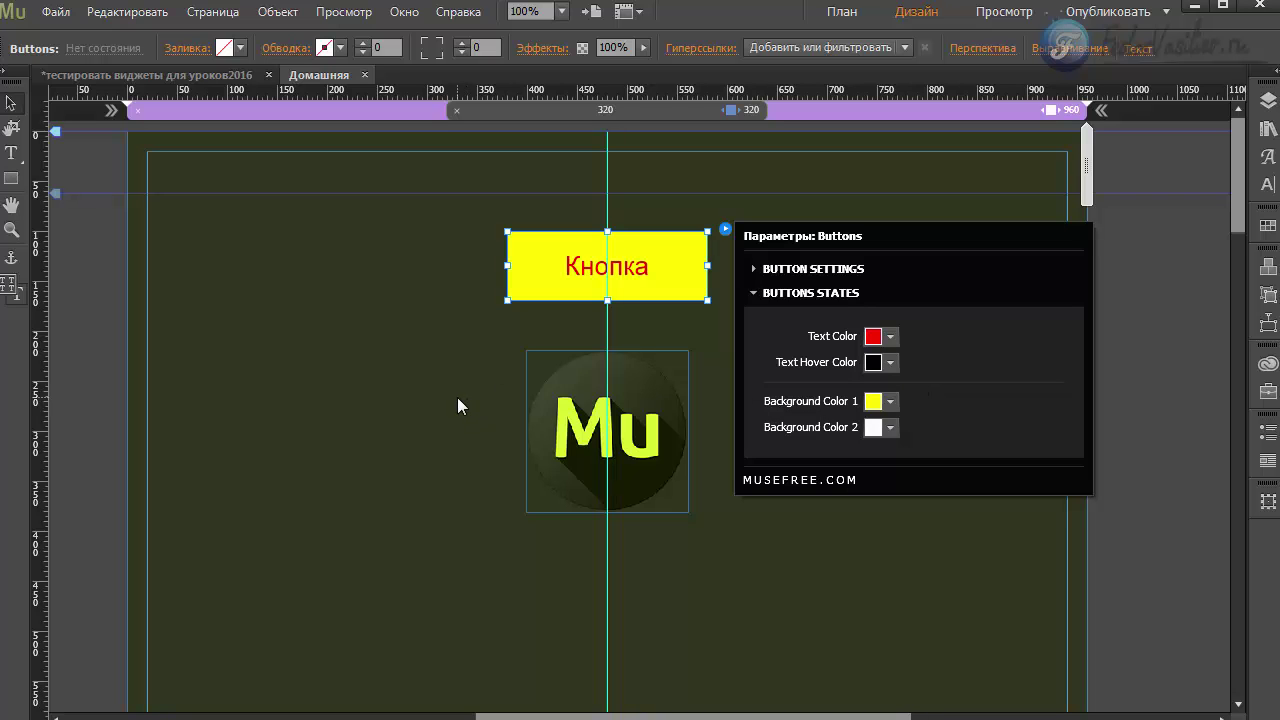
Deselect the button widget and preview the page in the browser.
{"action": "left_click", "coordinate": [337, 284]}
{"action": "left_click", "coordinate": [55, 12]}
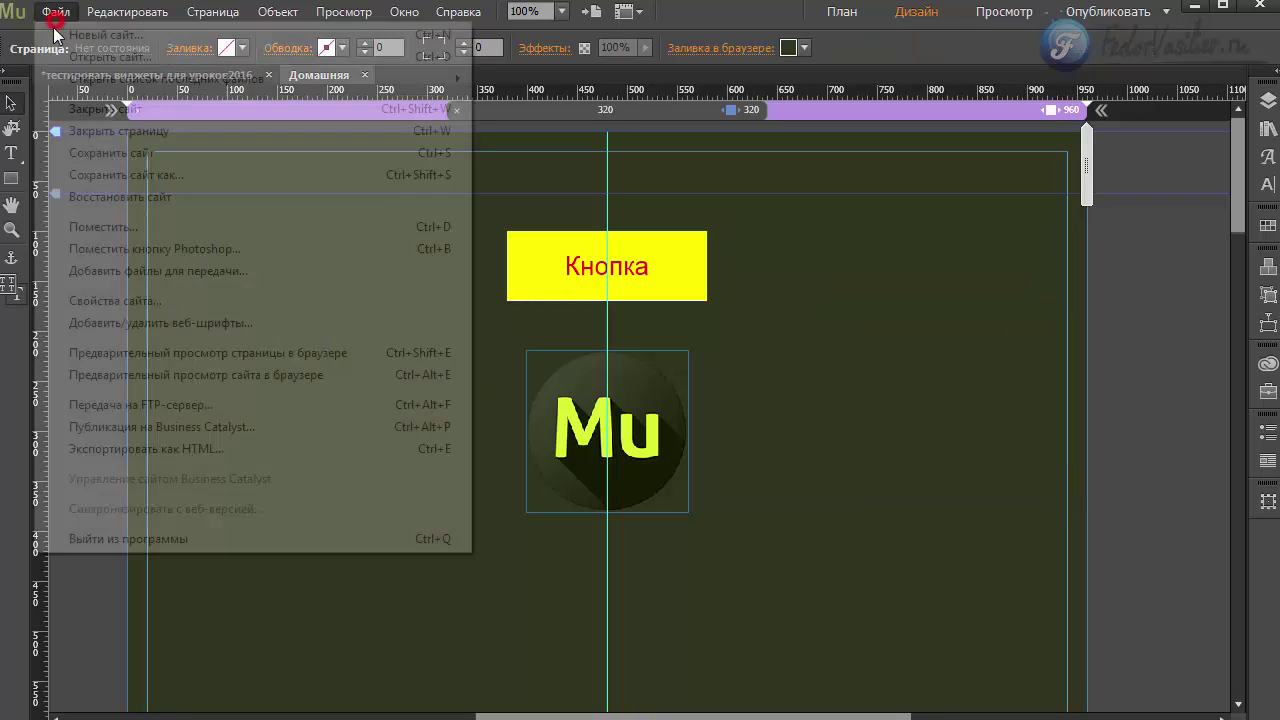
{"action": "left_click", "coordinate": [109, 352]}
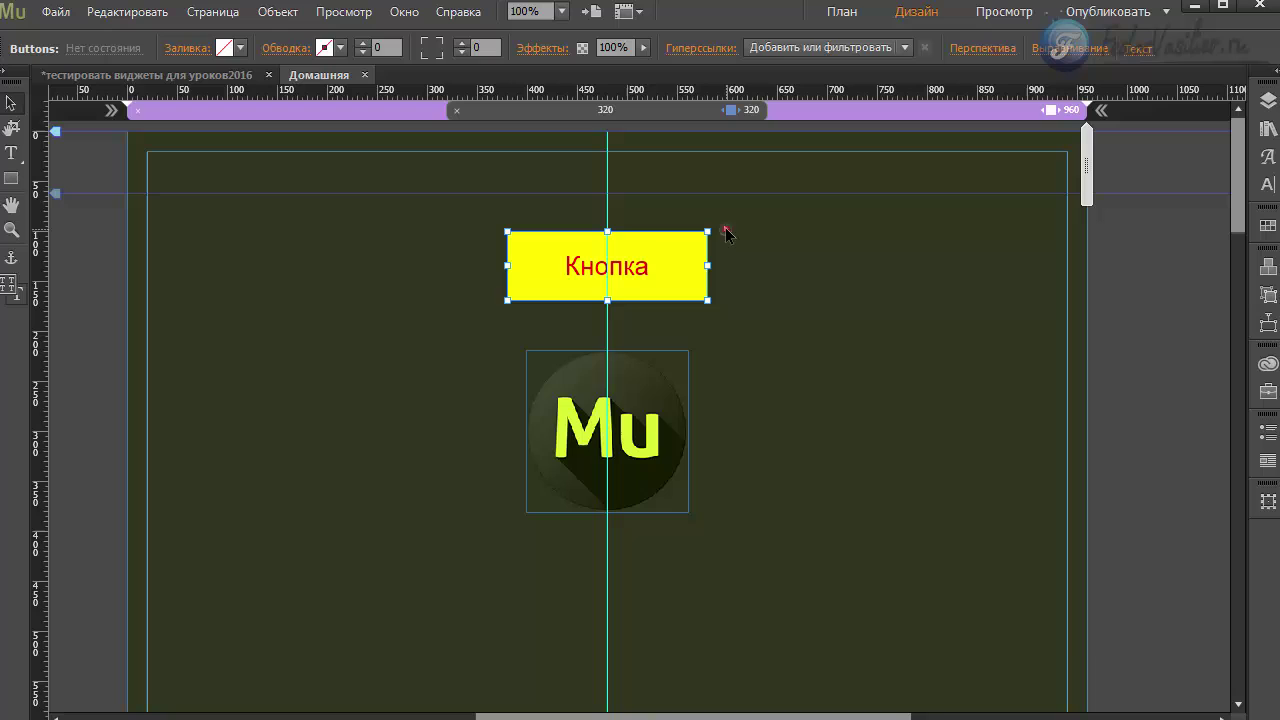
Review the button widget's Button Settings and Buttons States options, then close the options.
{"action": "left_click", "coordinate": [725, 229]}
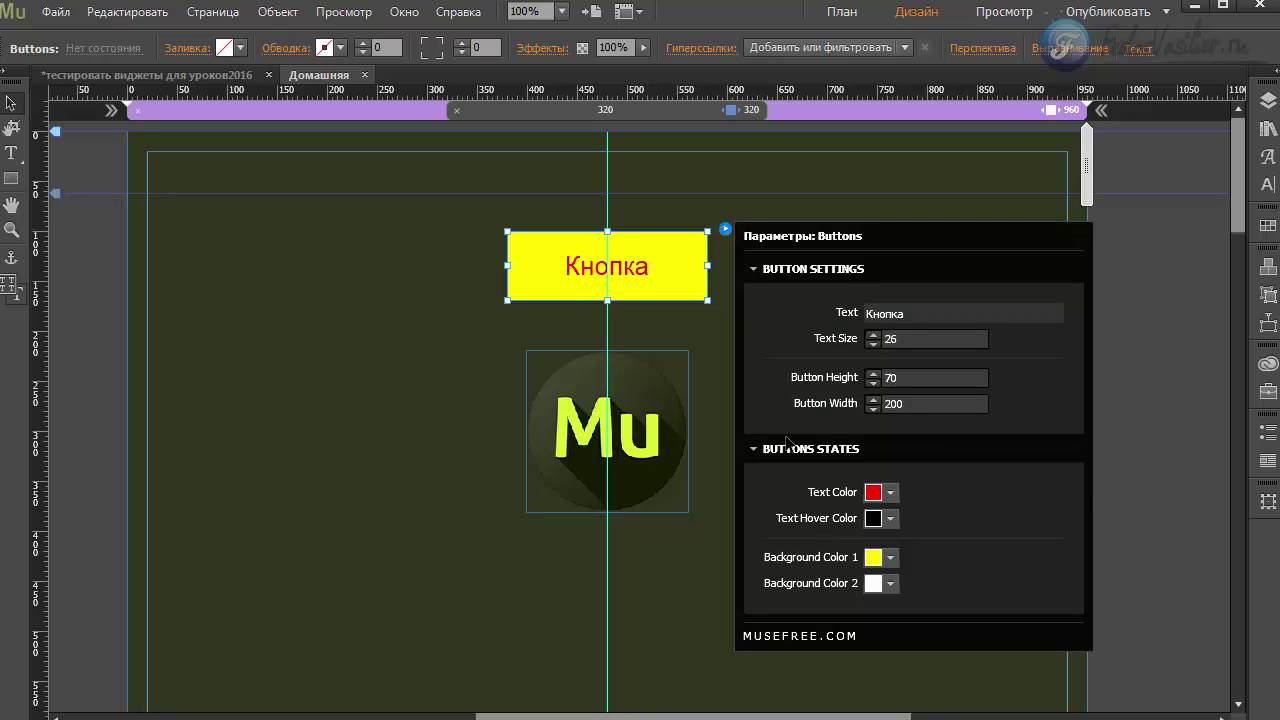
{"action": "left_click", "coordinate": [765, 269]}
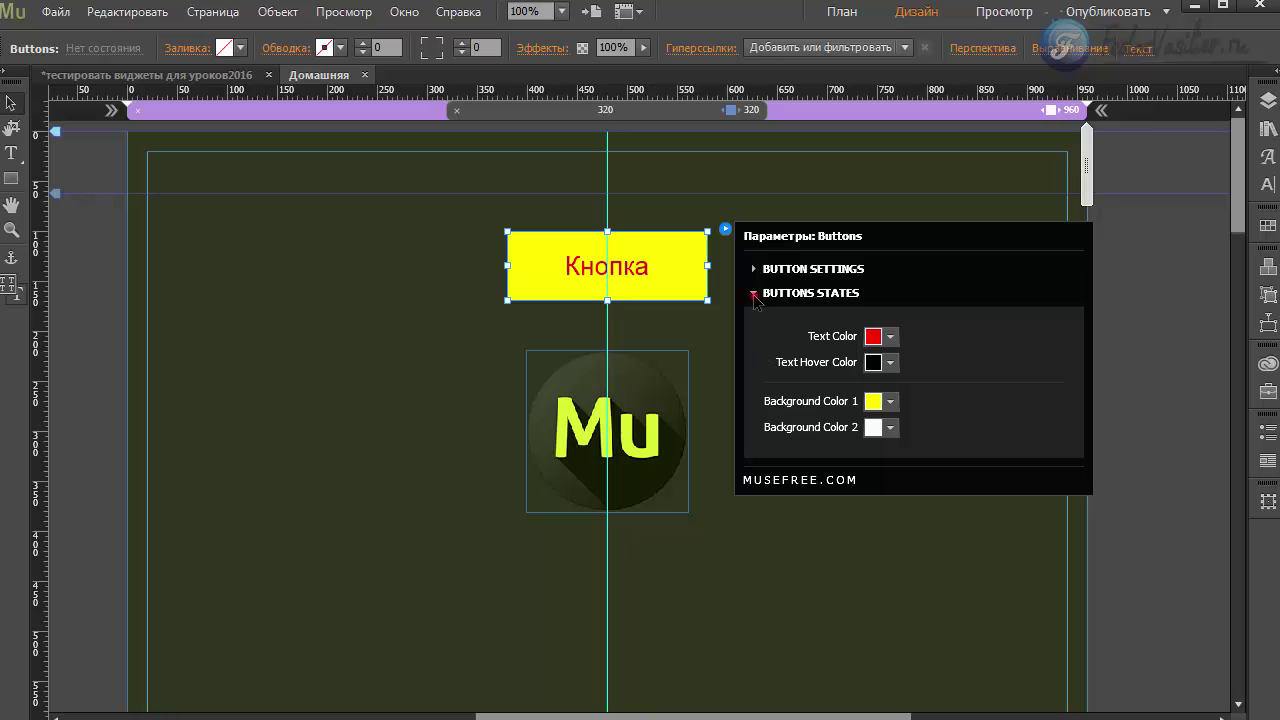
{"action": "left_click", "coordinate": [754, 295]}
{"action": "left_click", "coordinate": [754, 268]}
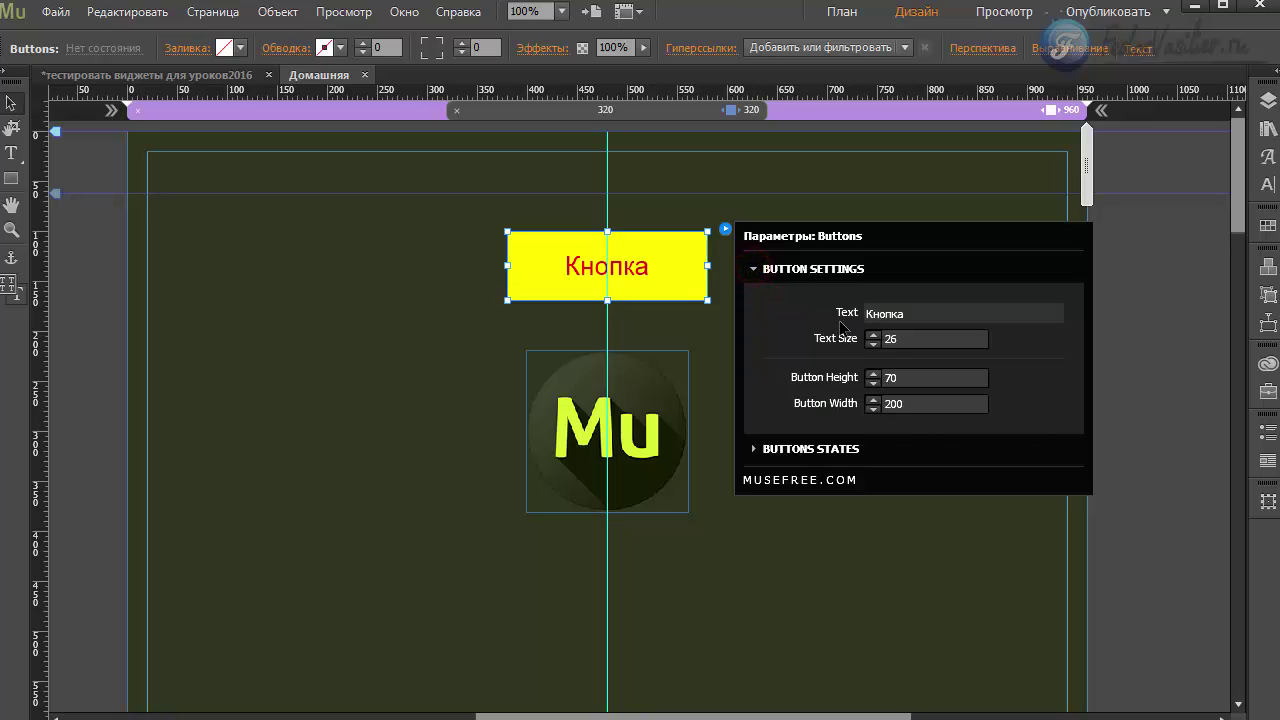
{"action": "left_click", "coordinate": [754, 269]}
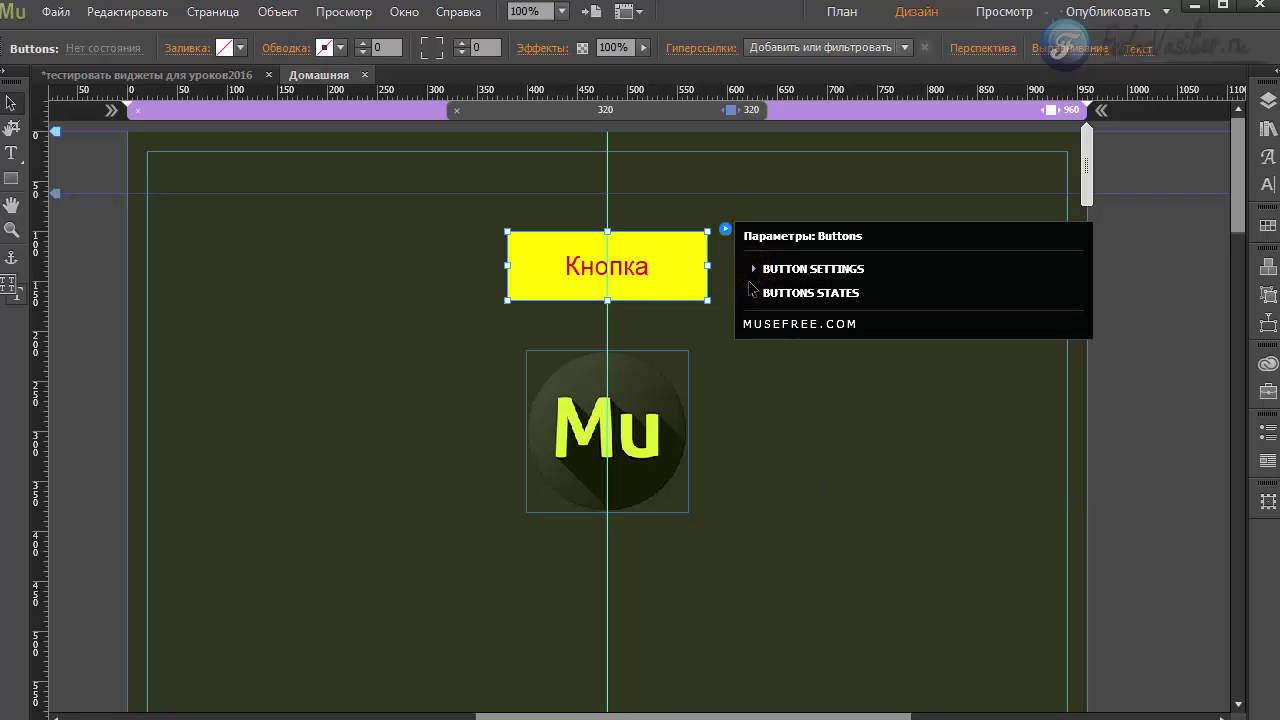
{"action": "left_click", "coordinate": [753, 294]}
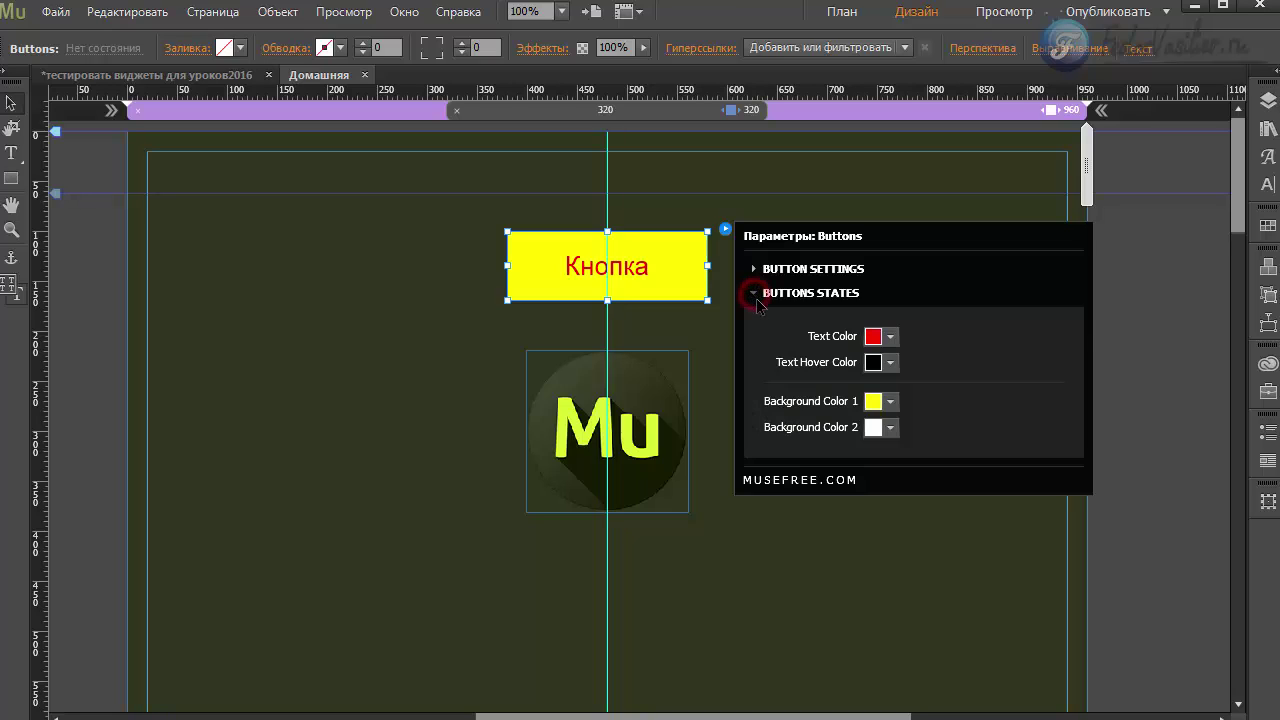
{"action": "left_click", "coordinate": [753, 294]}
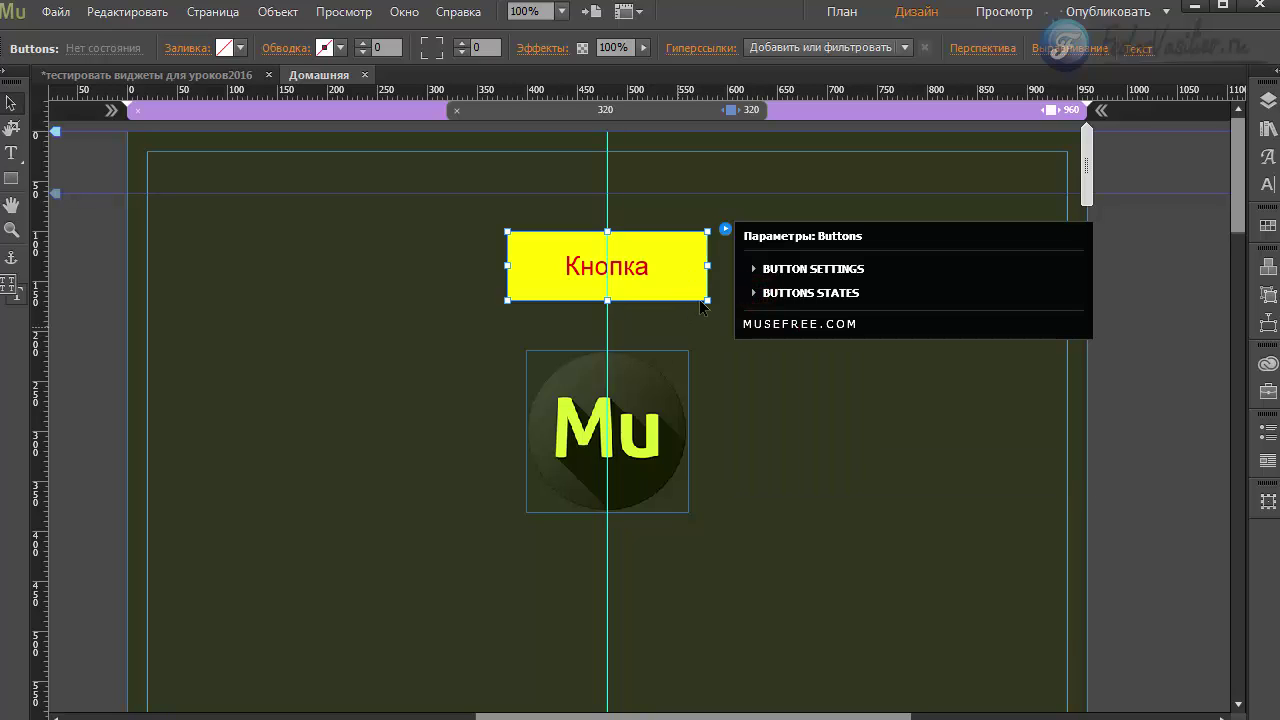
{"action": "left_click", "coordinate": [634, 270]}
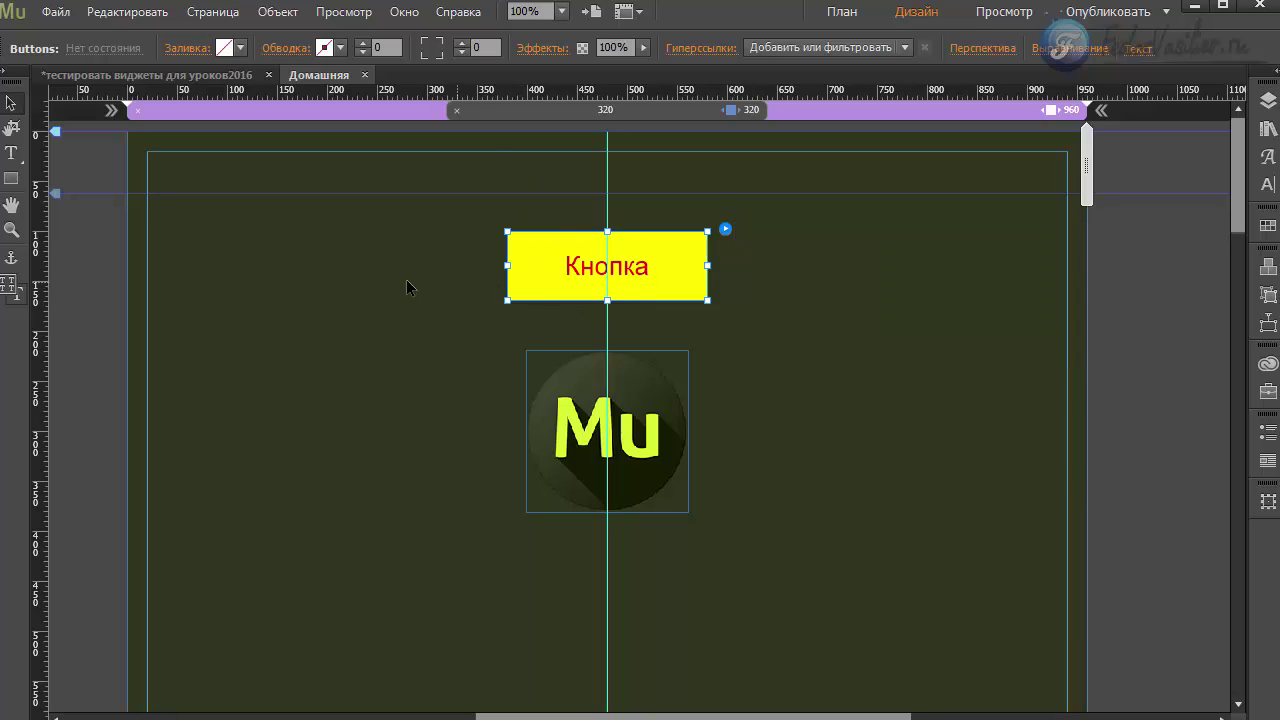
Set the button text's font to the web font UbuntuB Bold.
{"action": "left_click", "coordinate": [10, 153]}
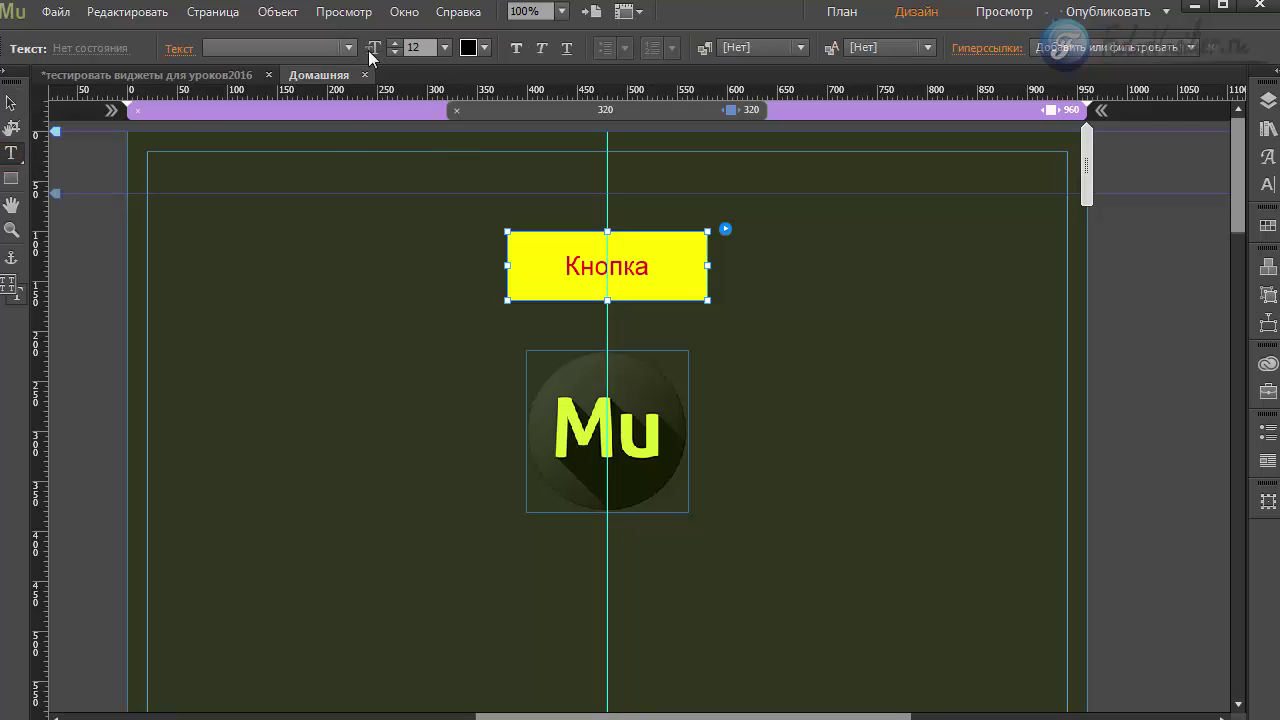
{"action": "left_click", "coordinate": [350, 48]}
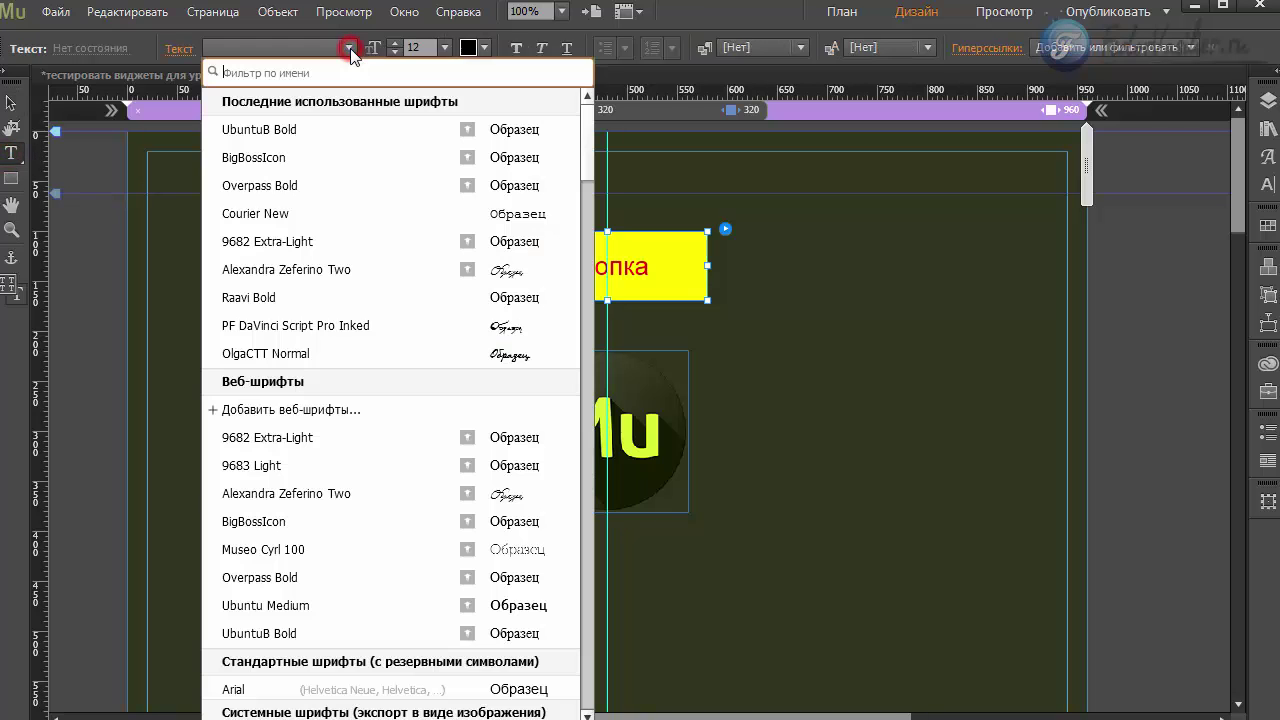
{"action": "left_click", "coordinate": [298, 131]}
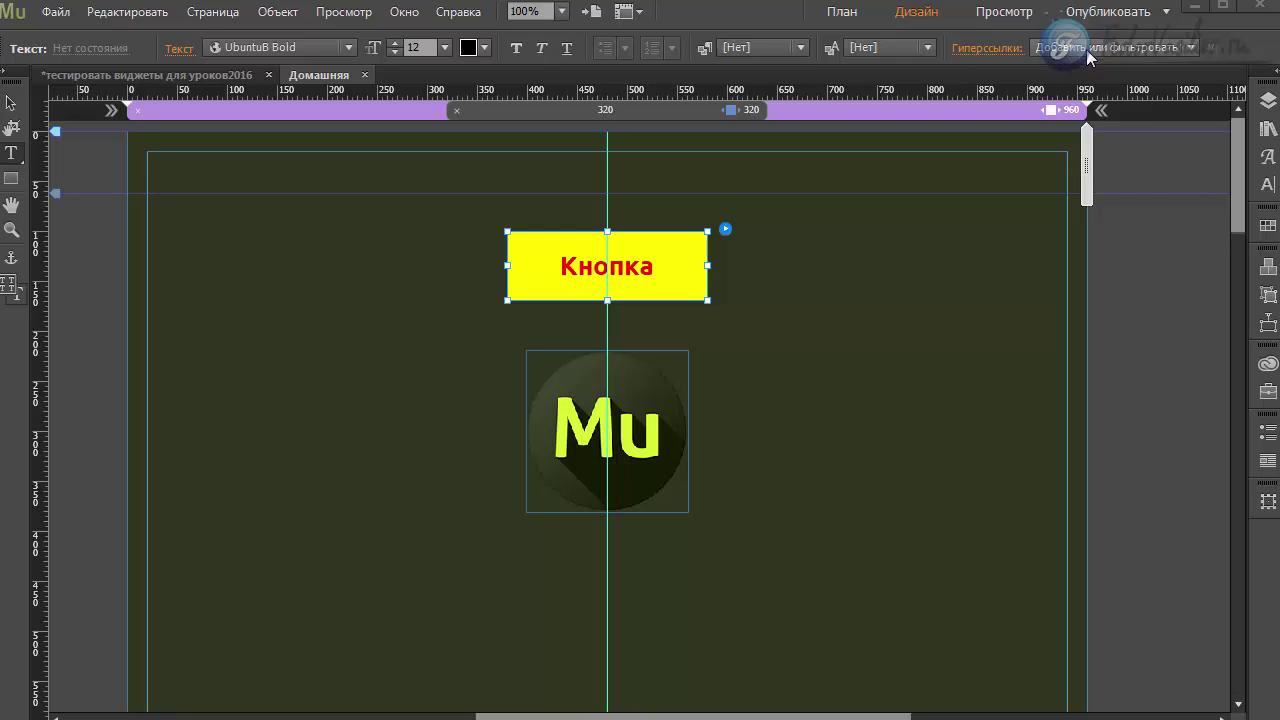
{"action": "left_click", "coordinate": [987, 52]}
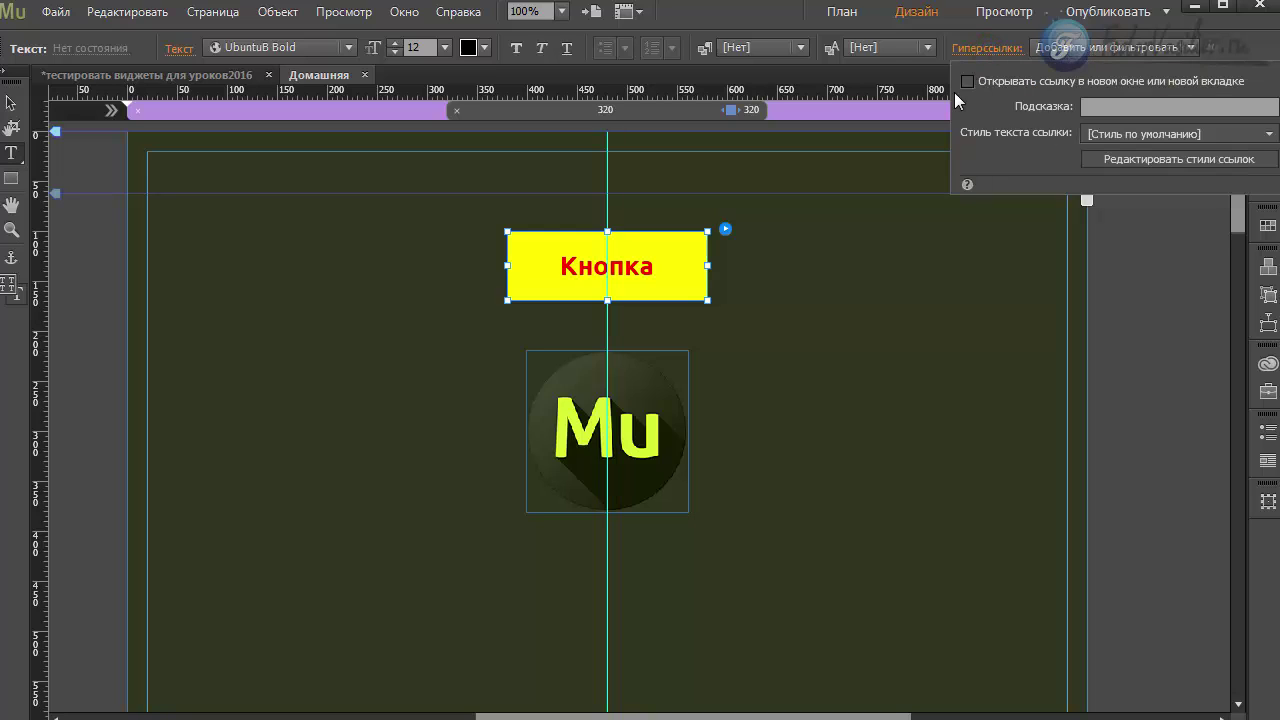
{"action": "left_click", "coordinate": [968, 82]}
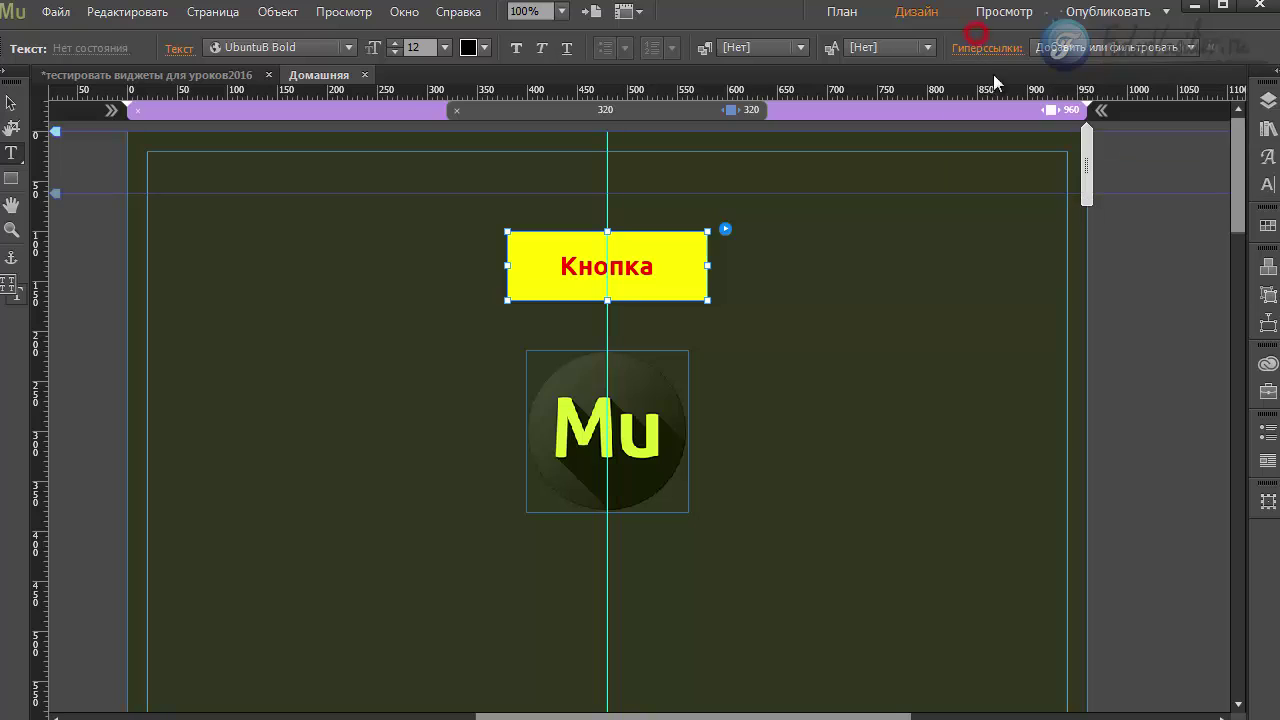
{"action": "left_click", "coordinate": [1049, 50]}
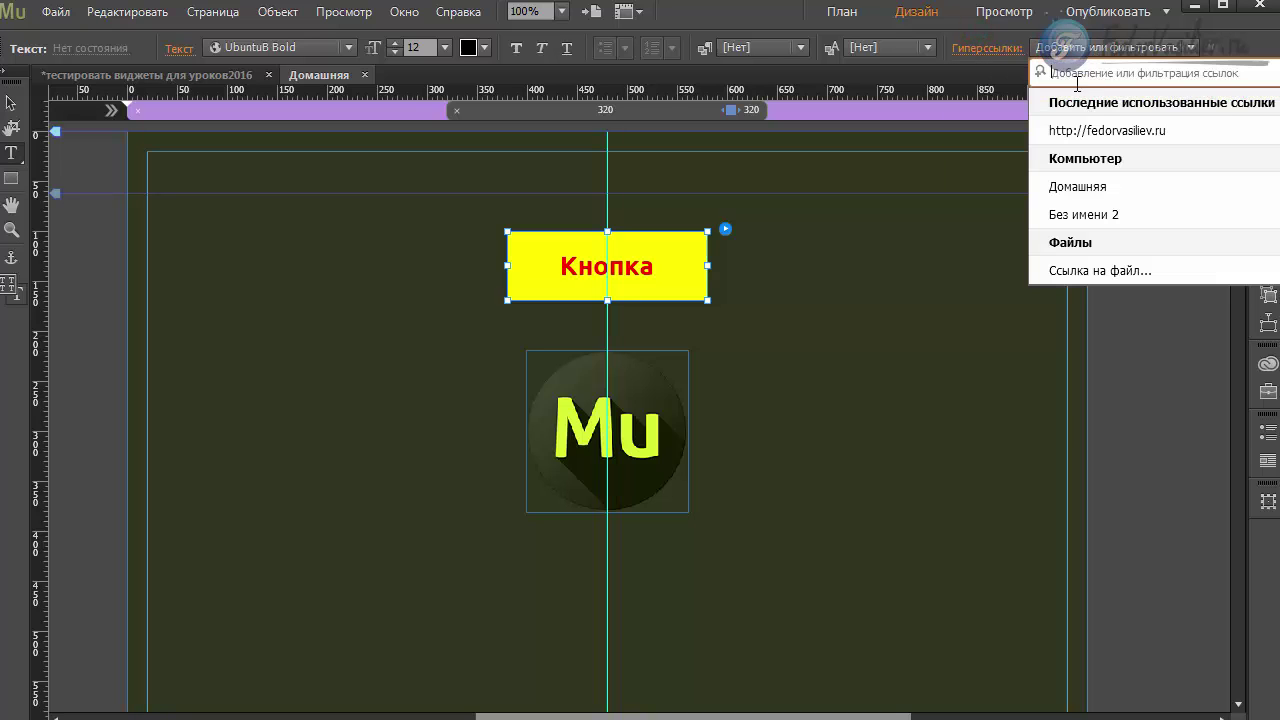
{"action": "right_click", "coordinate": [1077, 72]}
{"action": "left_click", "coordinate": [1115, 129]}
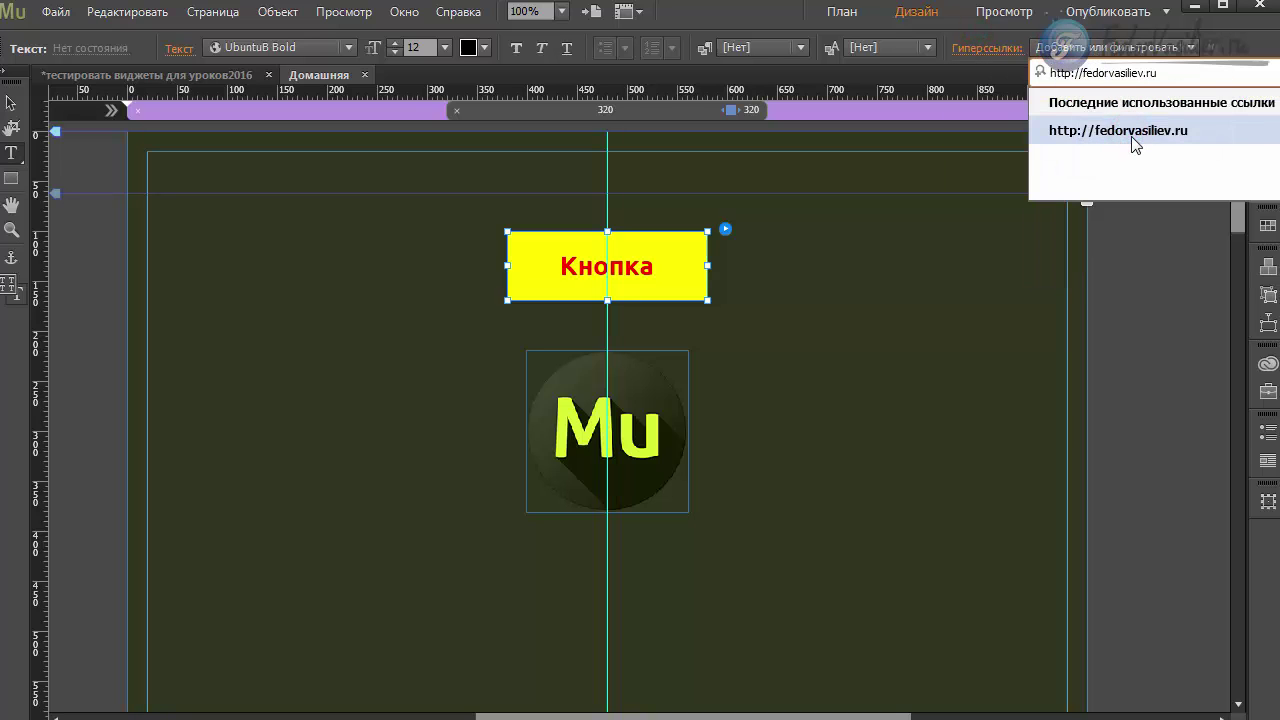
{"action": "left_click", "coordinate": [1135, 140]}
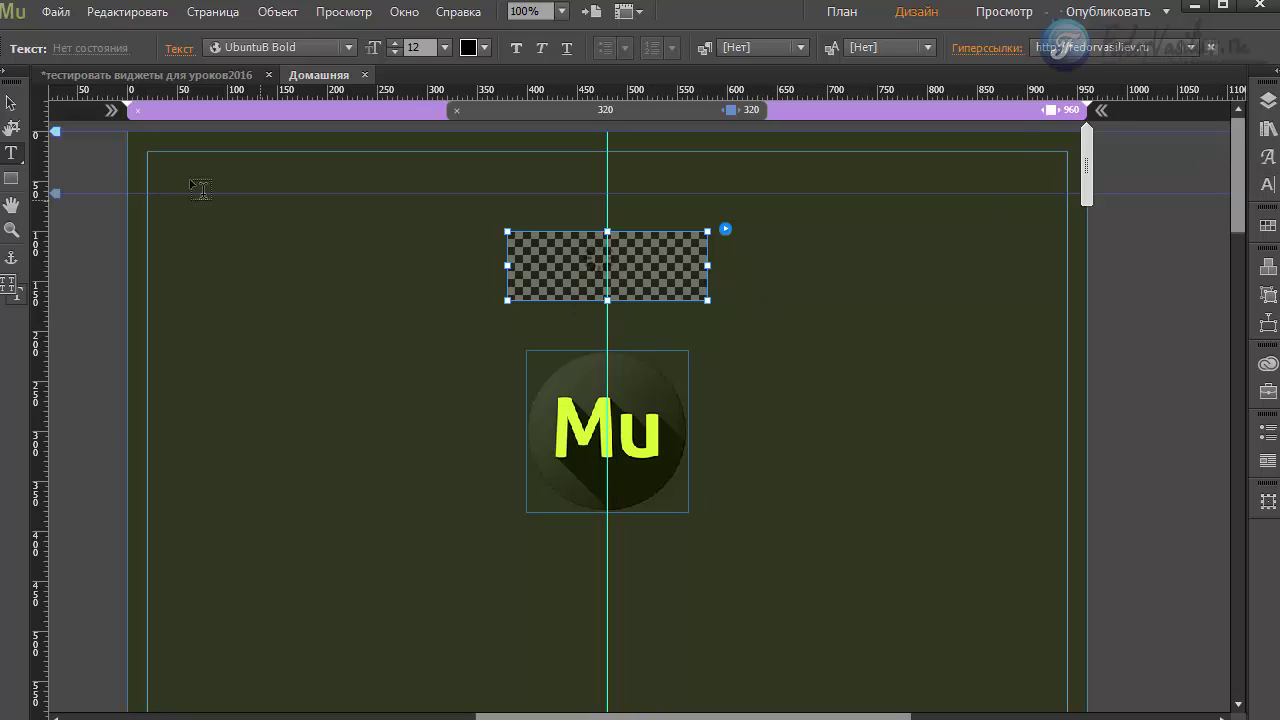
Duplicate the button widget, check the copy's options, and place the copy just to the right of the original.
{"action": "key", "text": "v"}
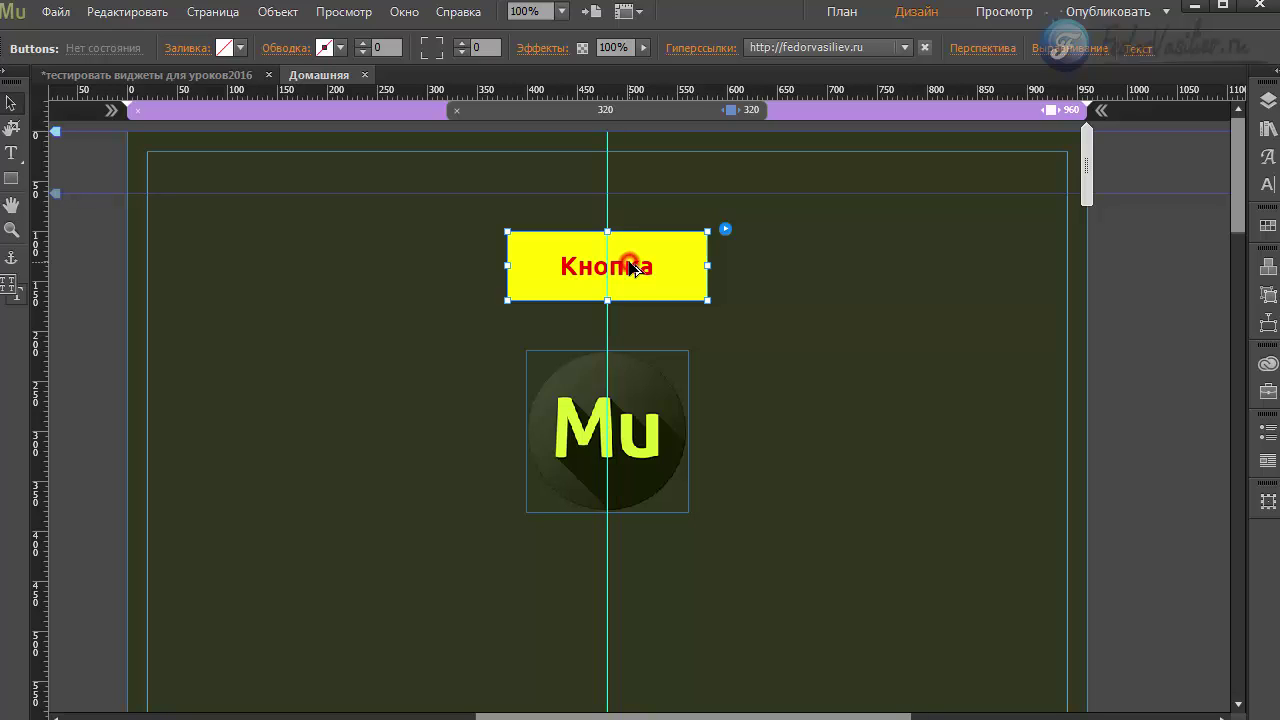
{"action": "left_click_drag", "start_coordinate": [630, 268], "coordinate": [860, 262]}
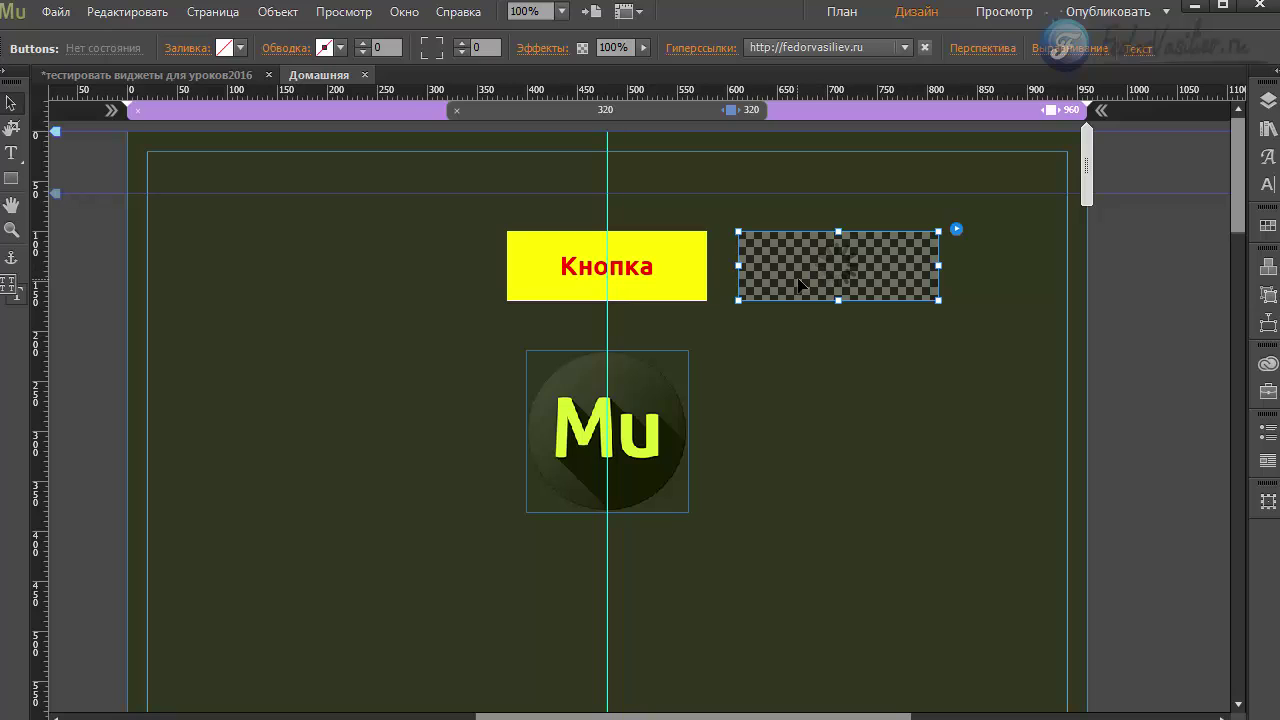
{"action": "left_click", "coordinate": [955, 229]}
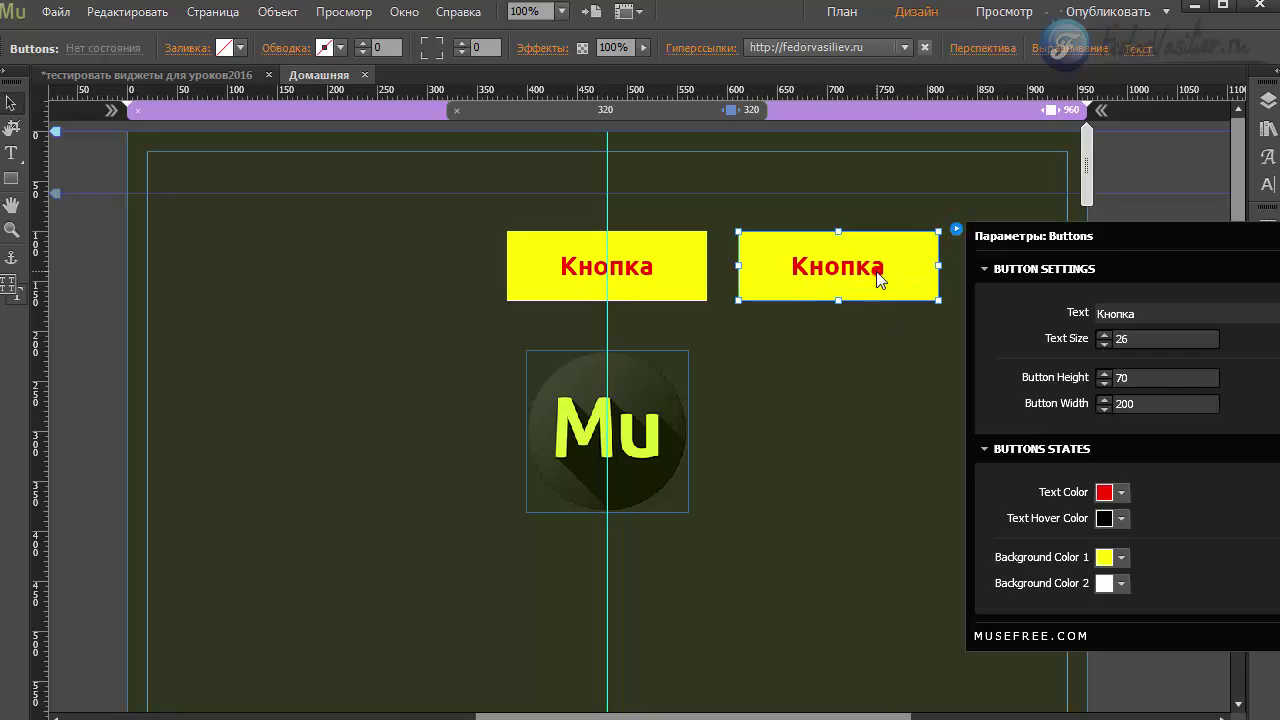
{"action": "left_click", "coordinate": [880, 280]}
{"action": "left_click_drag", "start_coordinate": [823, 277], "coordinate": [817, 289]}
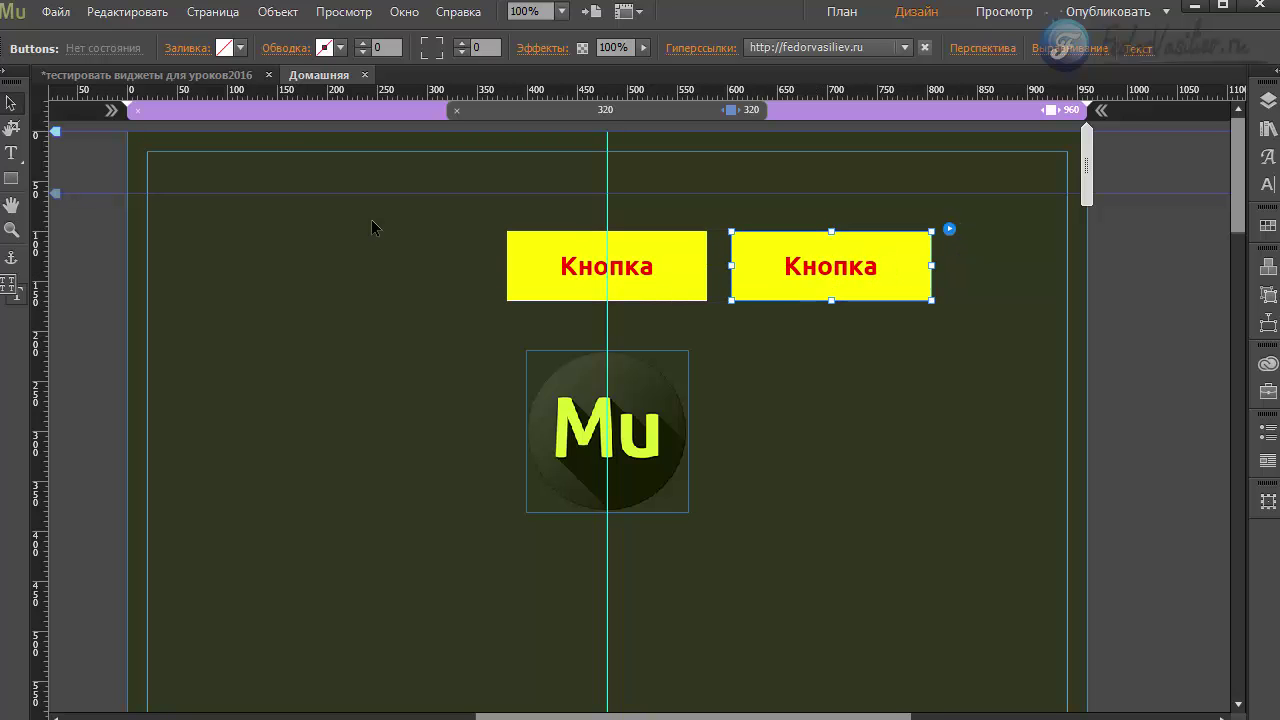
Preview the page with both buttons in the browser.
{"action": "left_click", "coordinate": [50, 12]}
{"action": "left_click", "coordinate": [206, 358]}
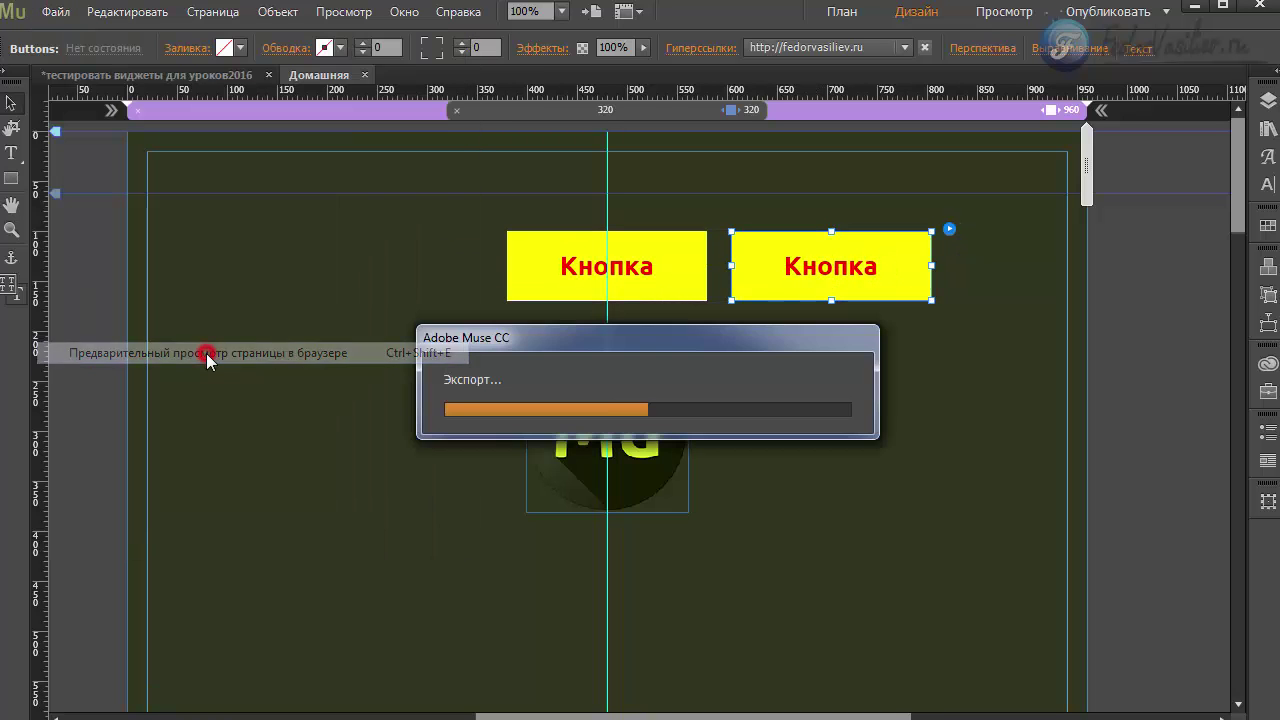